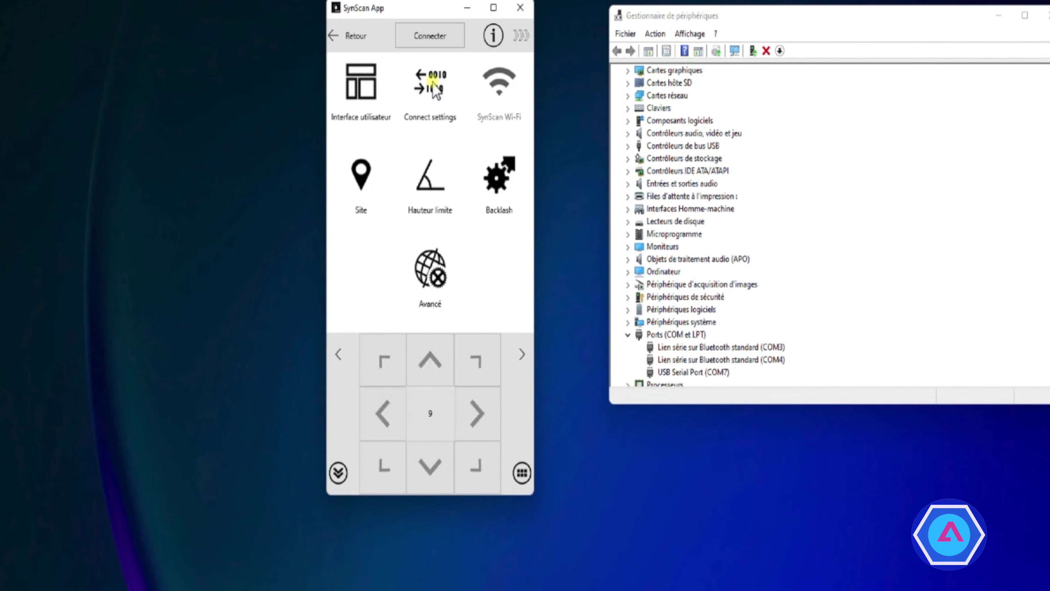
Set the SynScan connection to the serial port on COM7, comparing it with the USB serial port in the device manager.
left_click(434, 89)
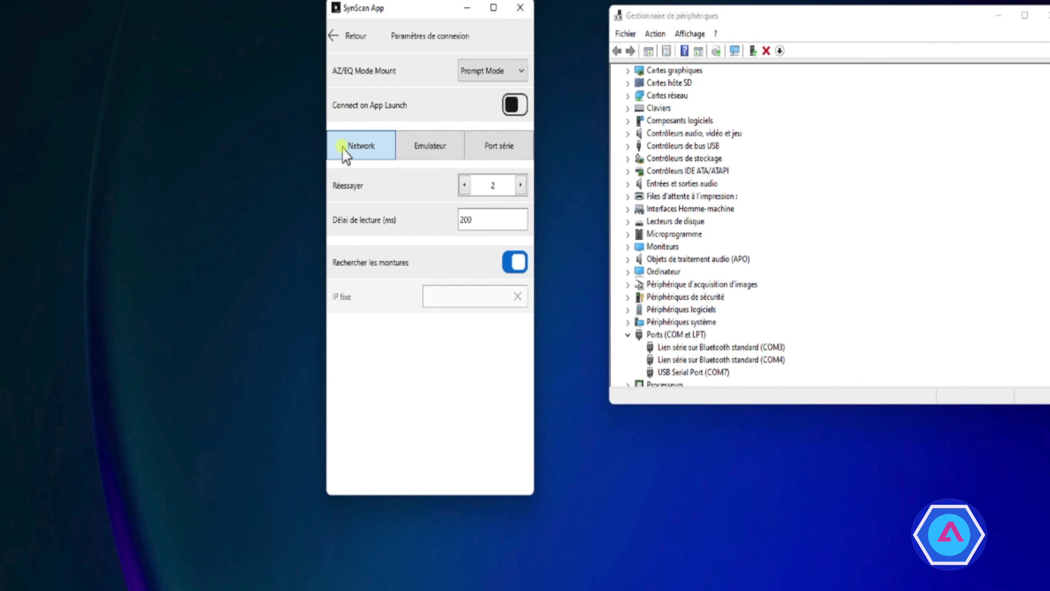
left_click(495, 148)
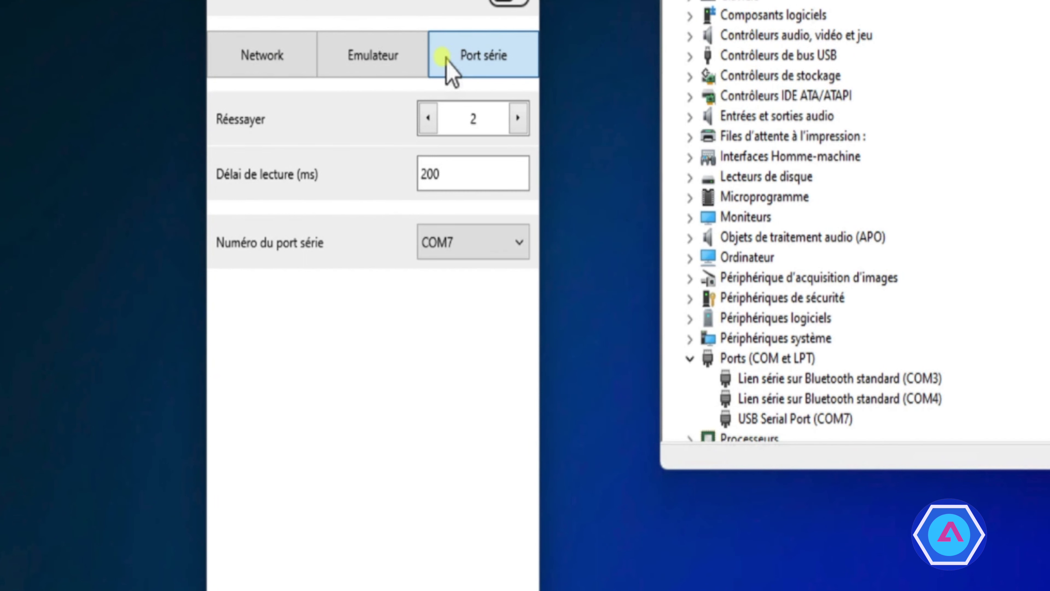
left_click(273, 62)
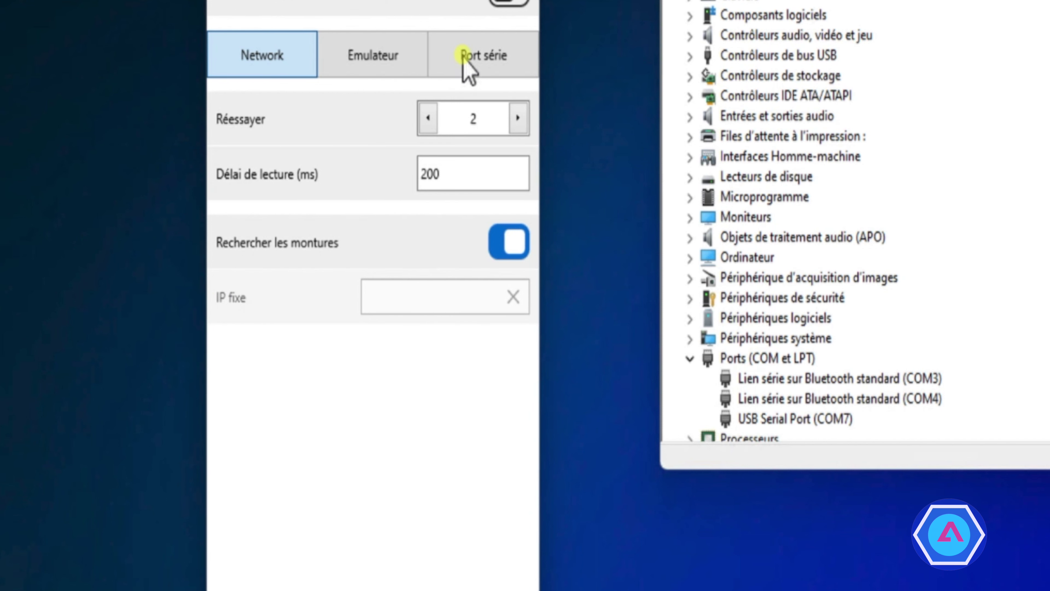
left_click(467, 71)
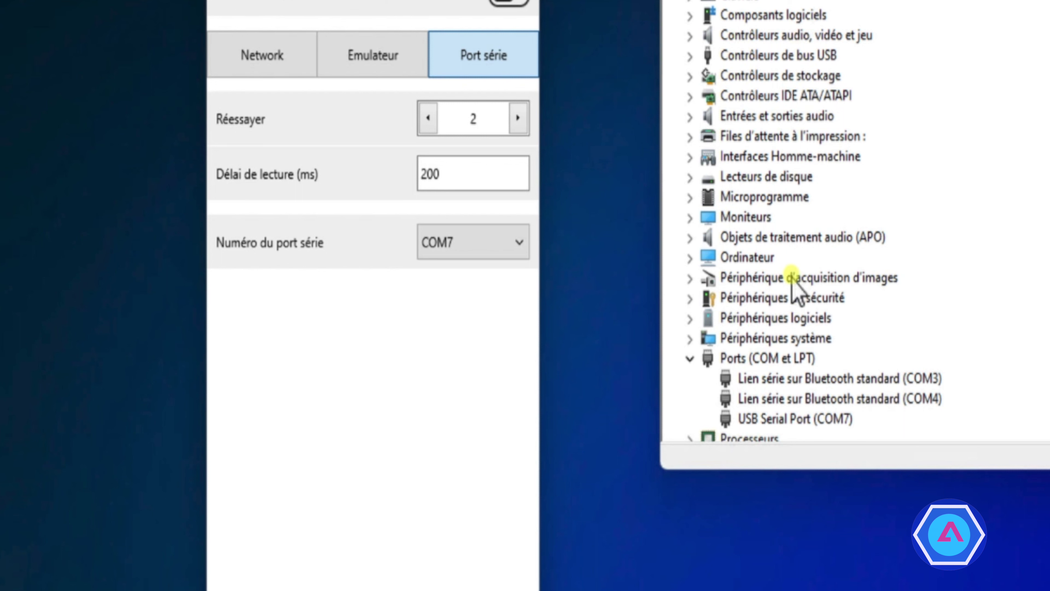
left_click(787, 358)
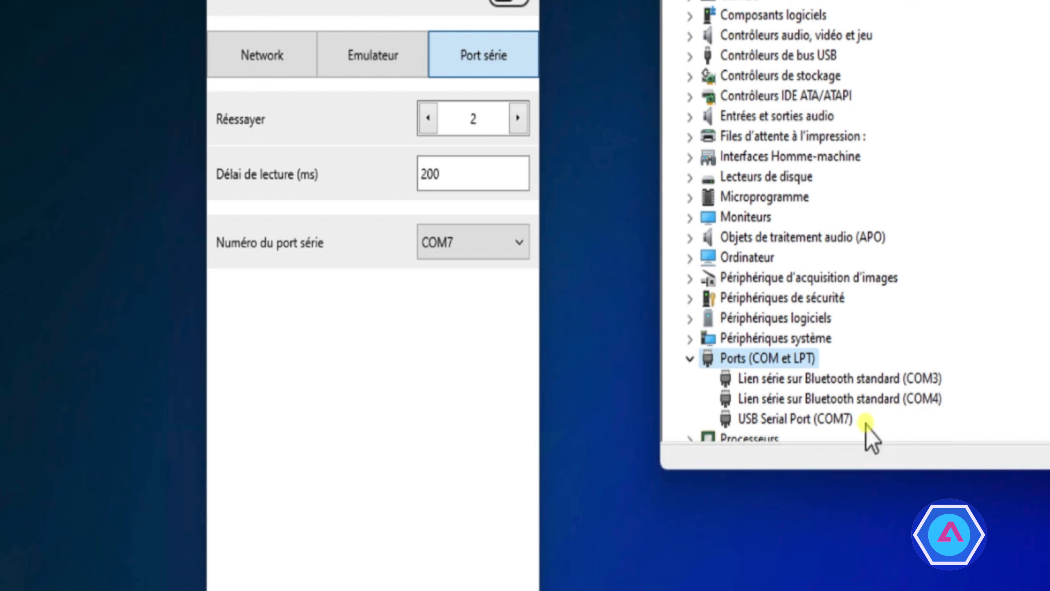
left_click(846, 421)
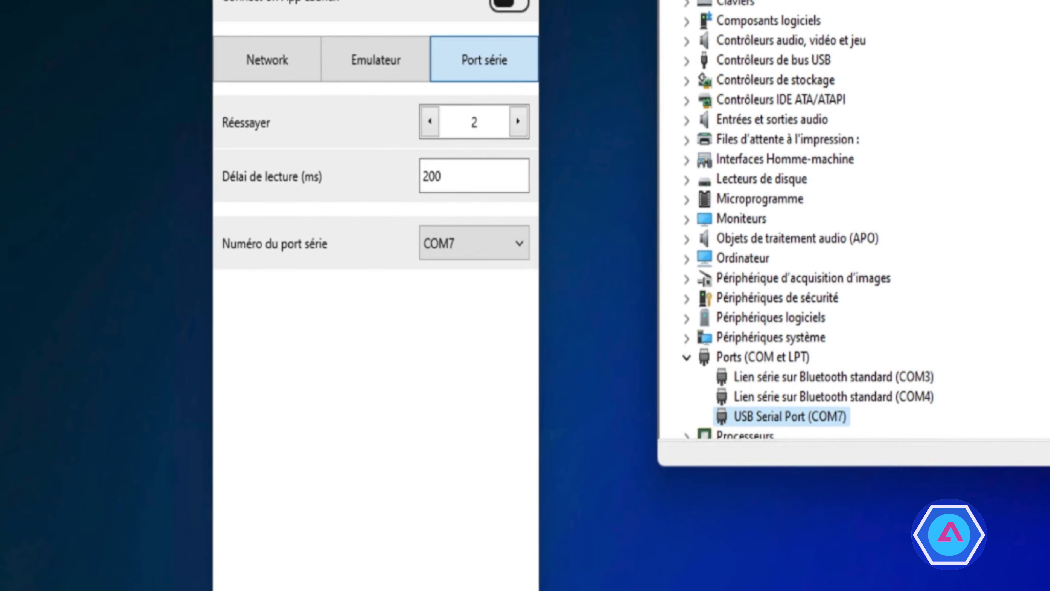
left_click(355, 36)
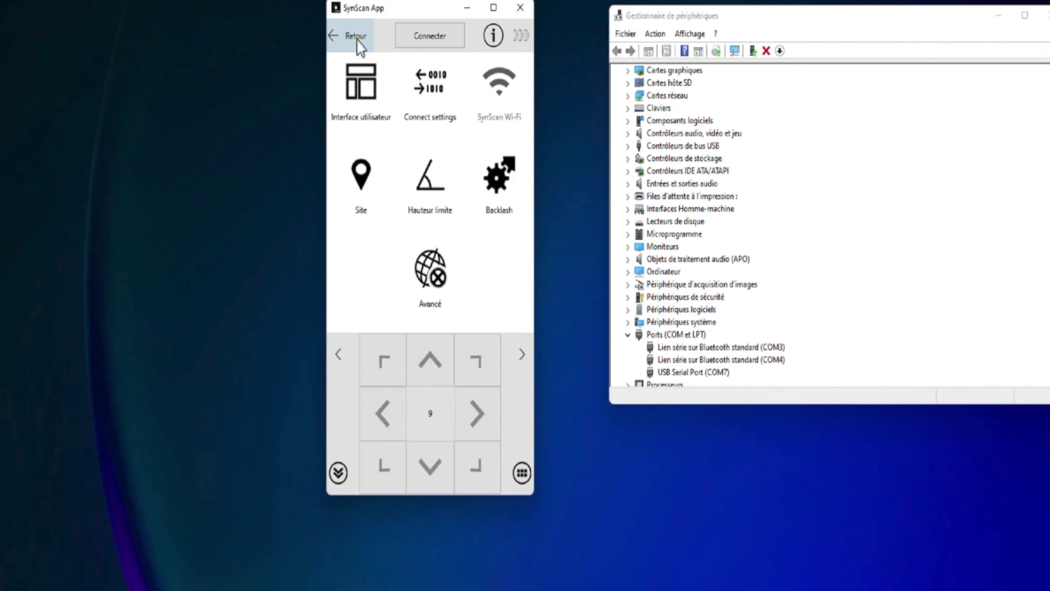
Connect to the mount, acknowledging the solar filter notice, and turn on sidereal tracking.
left_click(440, 40)
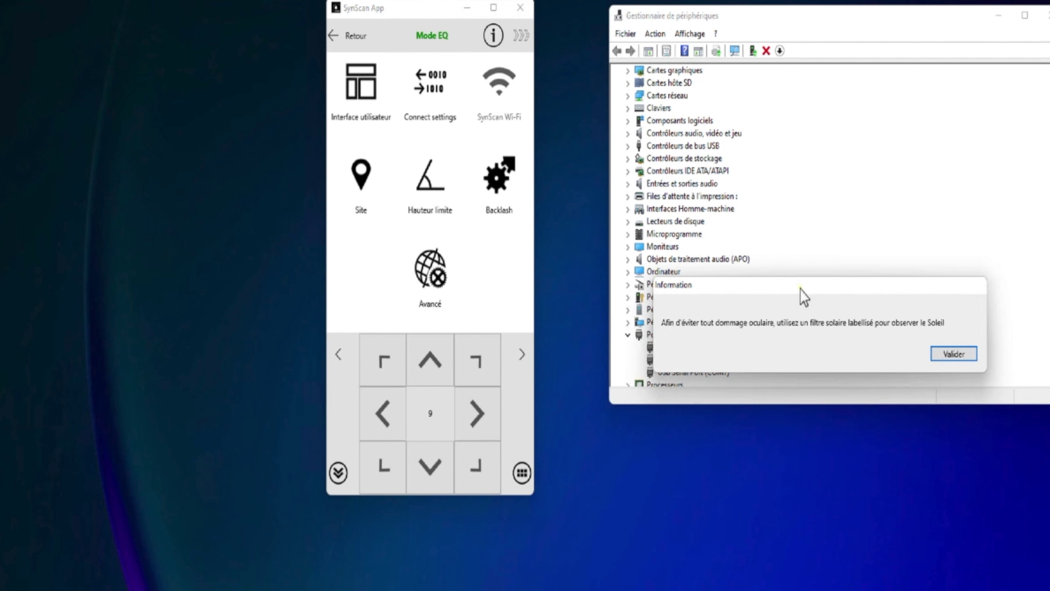
left_click_drag(800, 287, 435, 143)
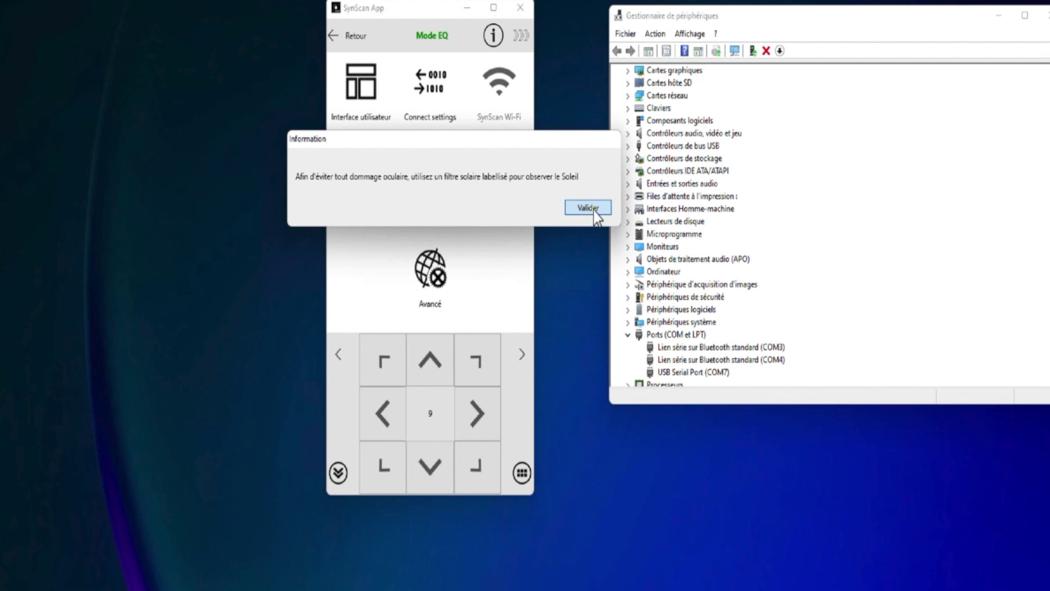
left_click(594, 209)
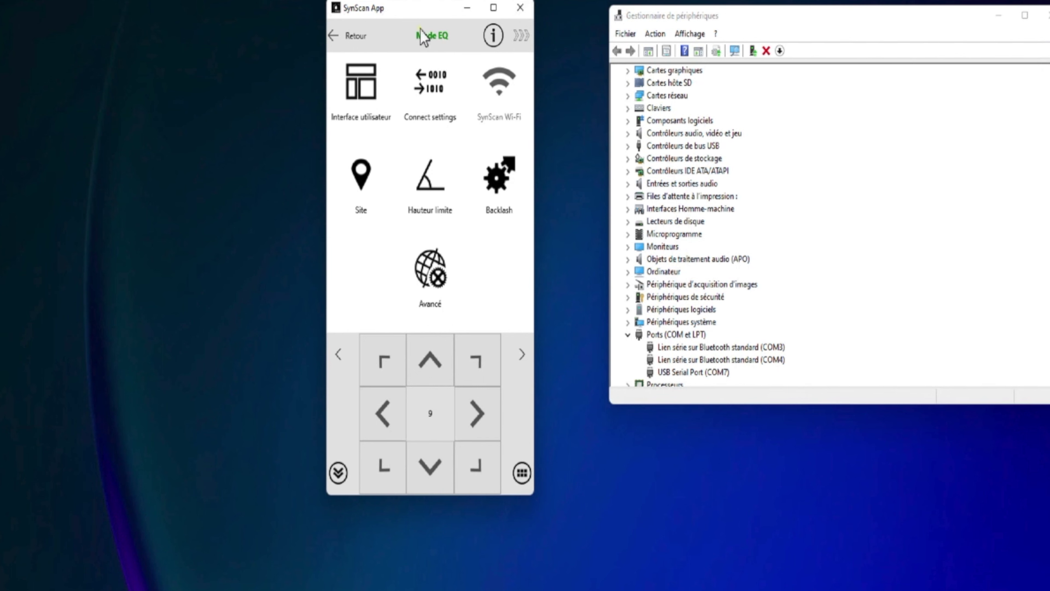
left_click(520, 36)
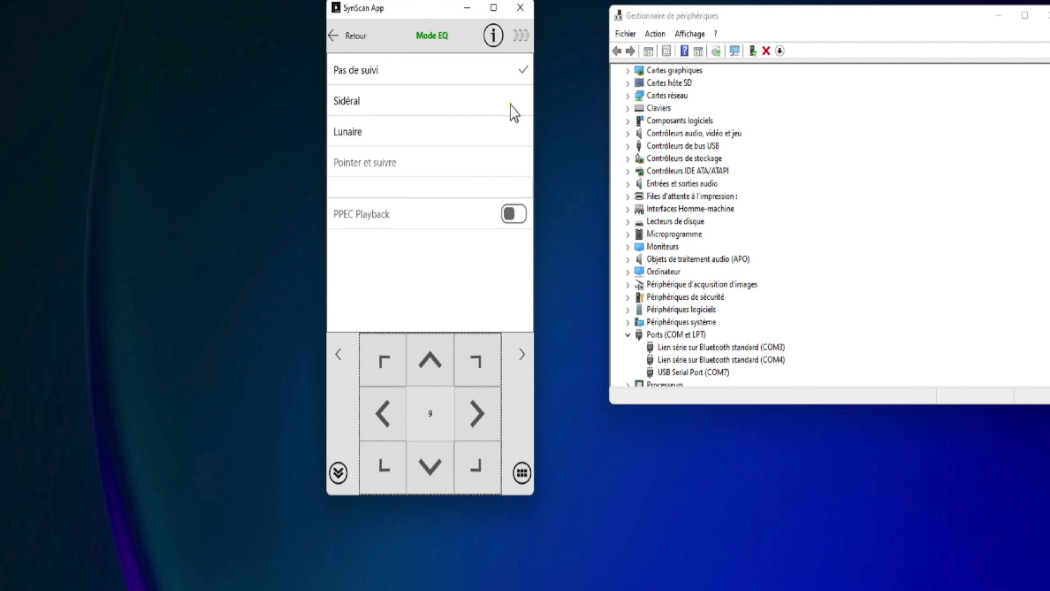
left_click(521, 108)
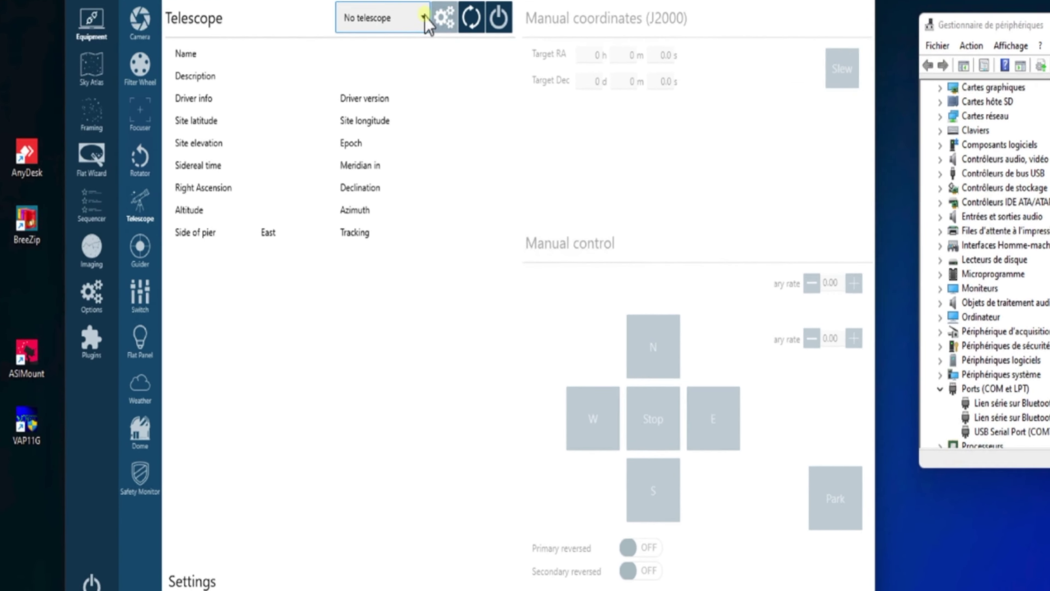
In N.I.N.A., choose SynScan App Driver as the telescope and connect it without synchronizing the site settings.
left_click(438, 52)
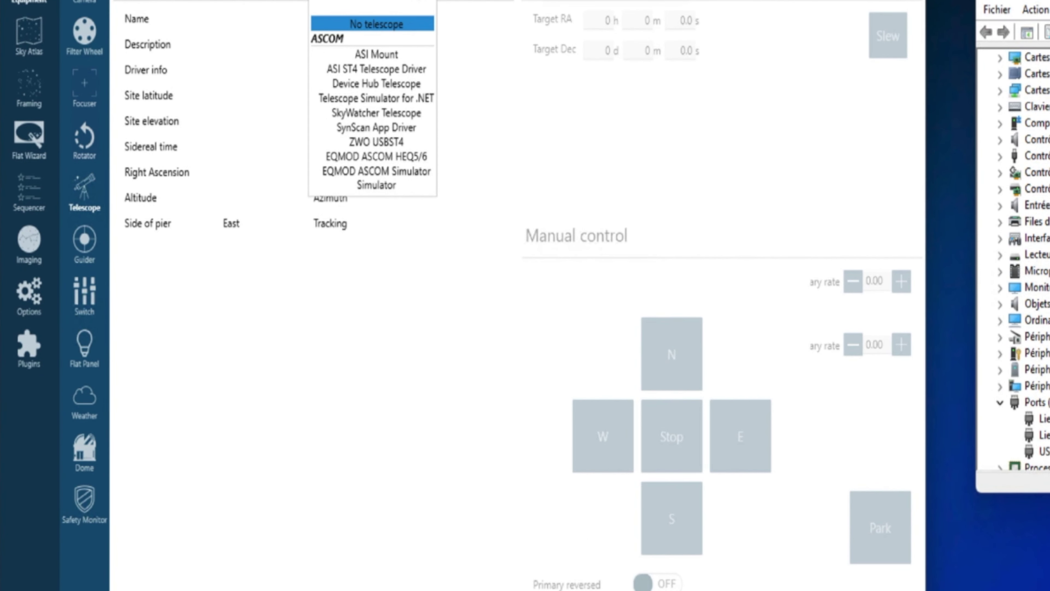
left_click(352, 129)
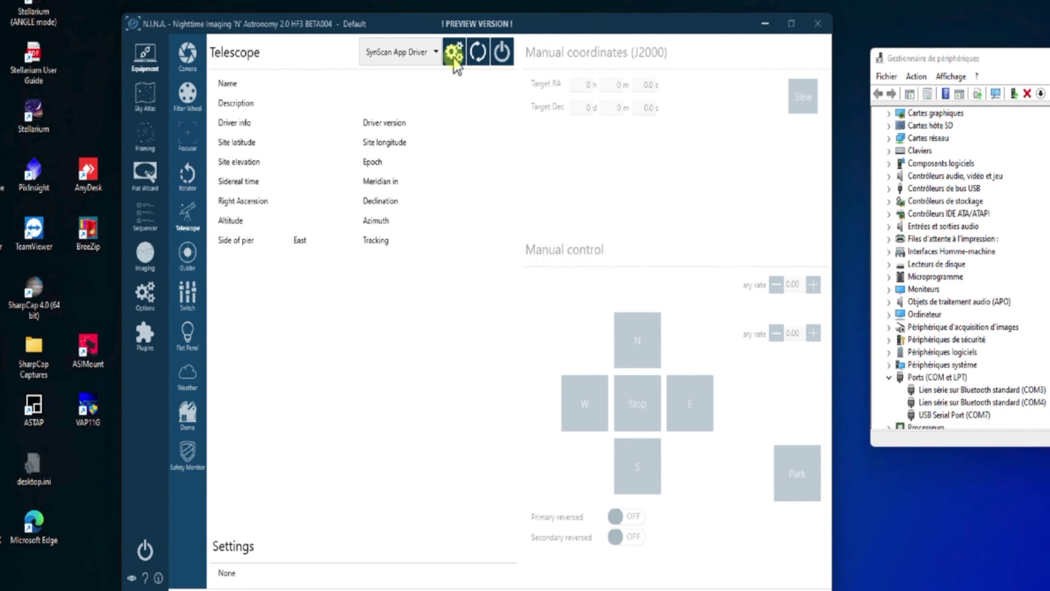
left_click(454, 52)
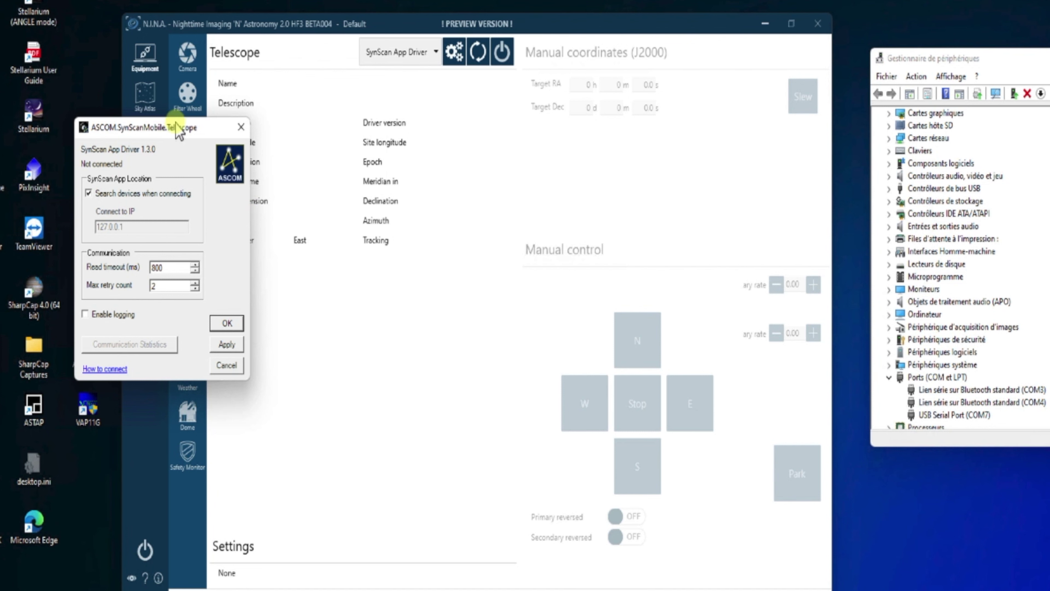
left_click(226, 365)
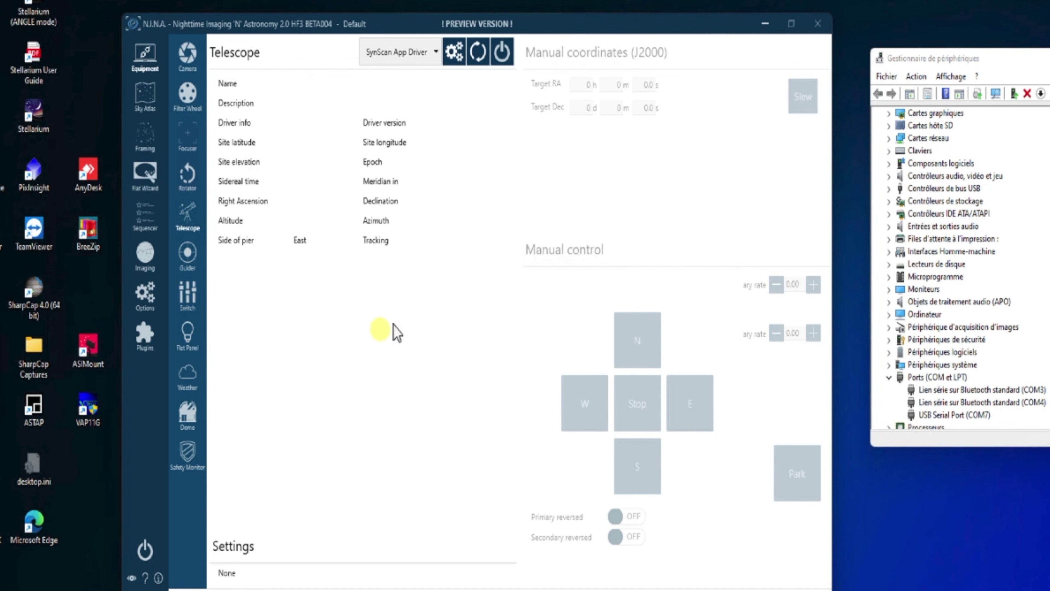
left_click(507, 49)
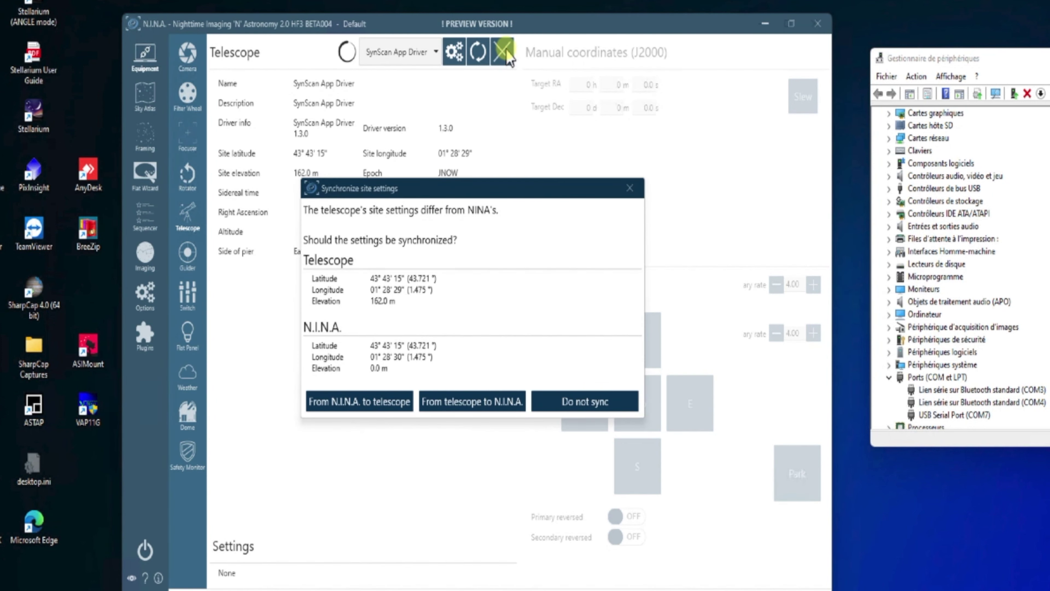
left_click(619, 403)
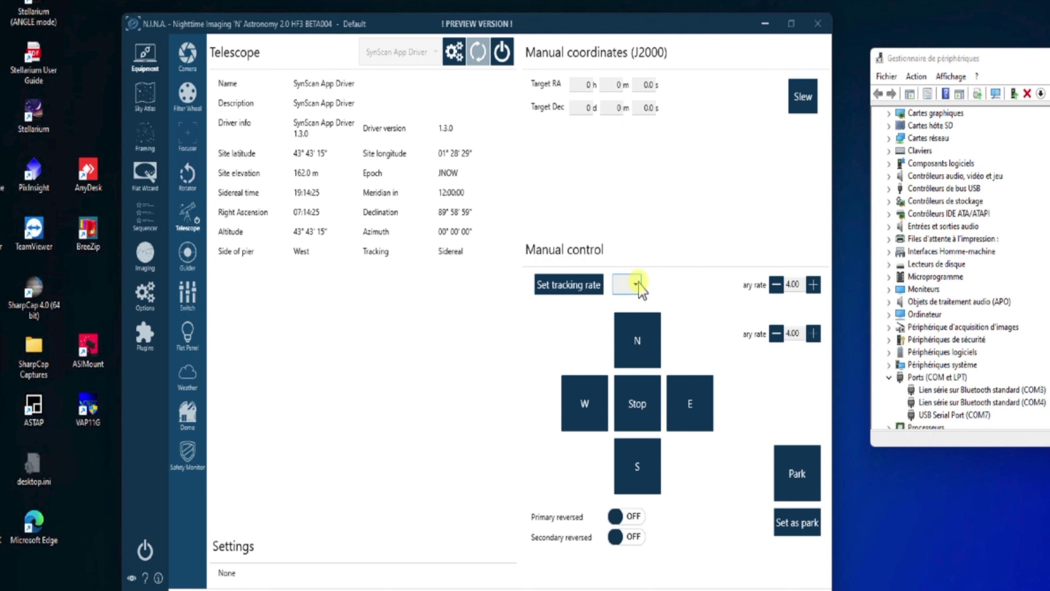
Select the Sidereal tracking rate and test-move the mount manually north, west, south and east.
left_click(629, 284)
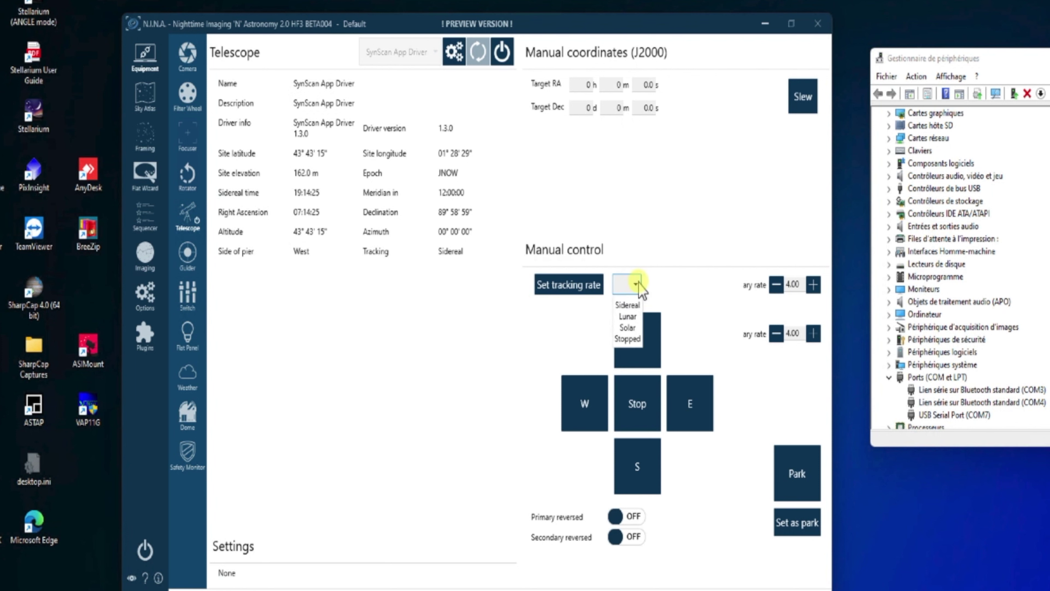
left_click(635, 305)
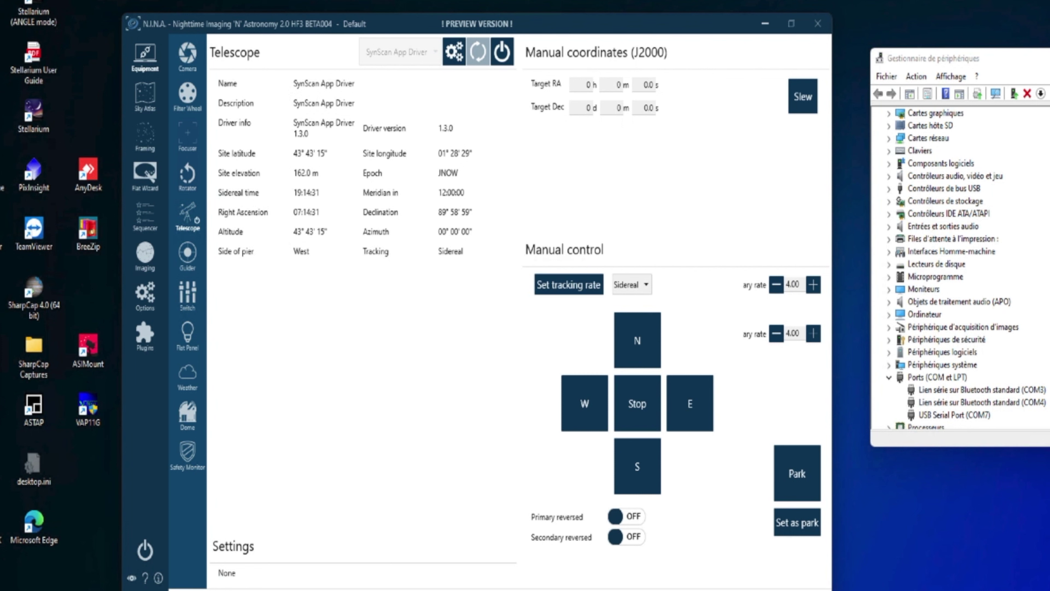
left_click(634, 327)
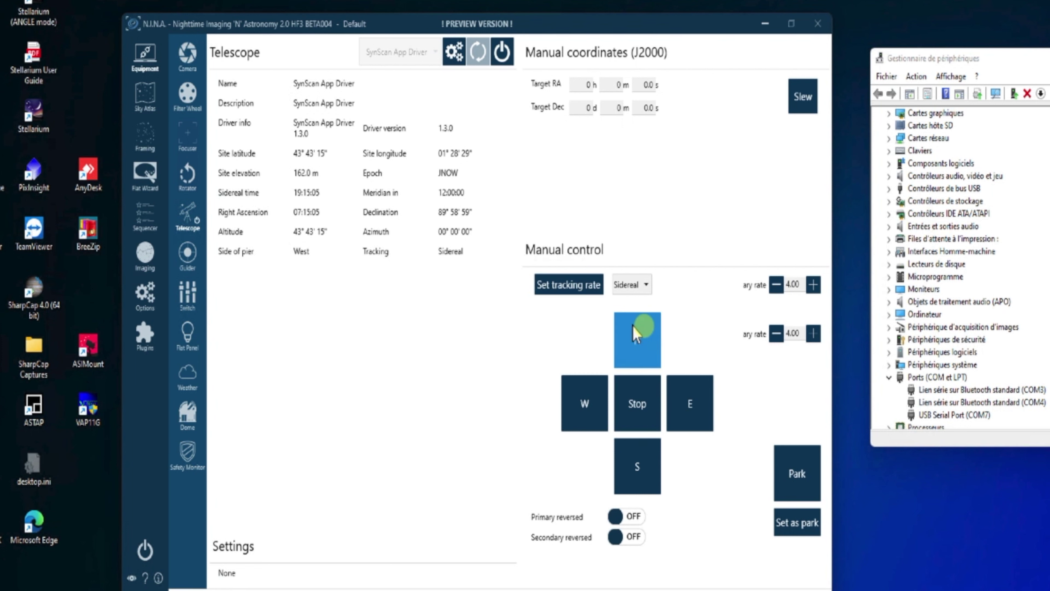
left_click(623, 344)
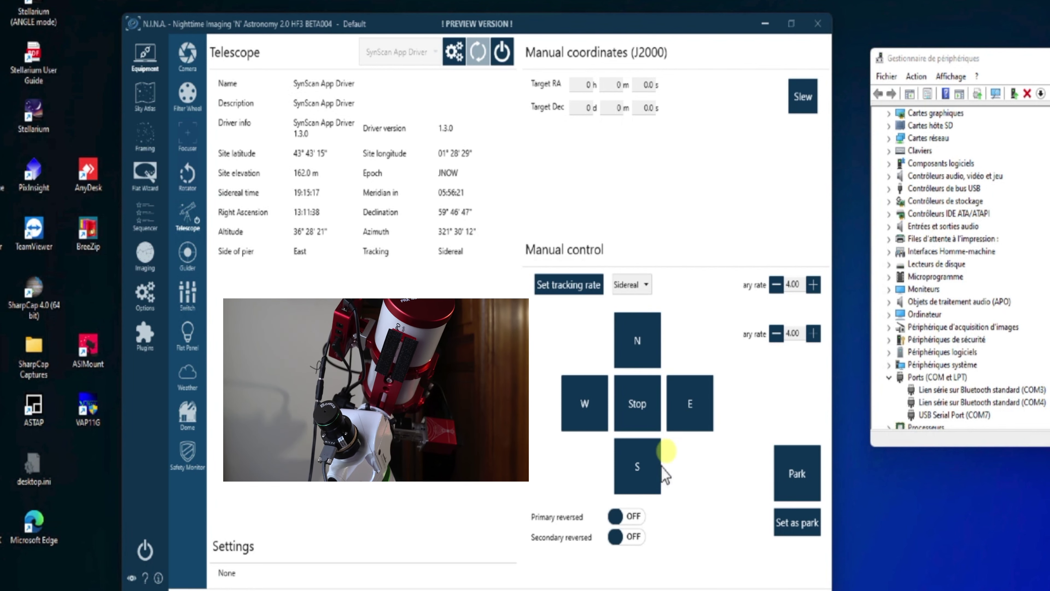
left_click(596, 419)
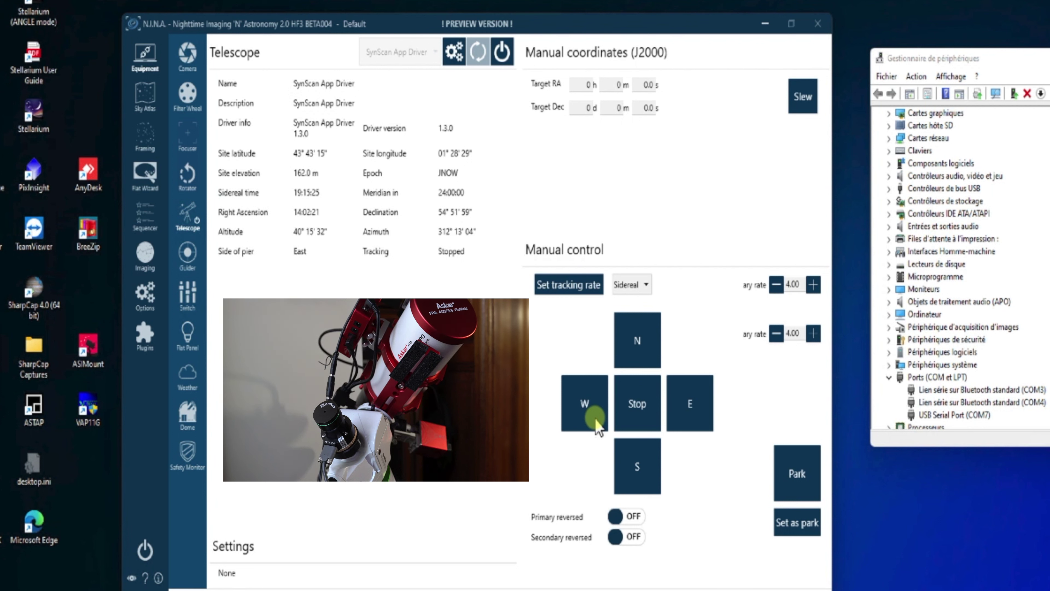
left_click(637, 469)
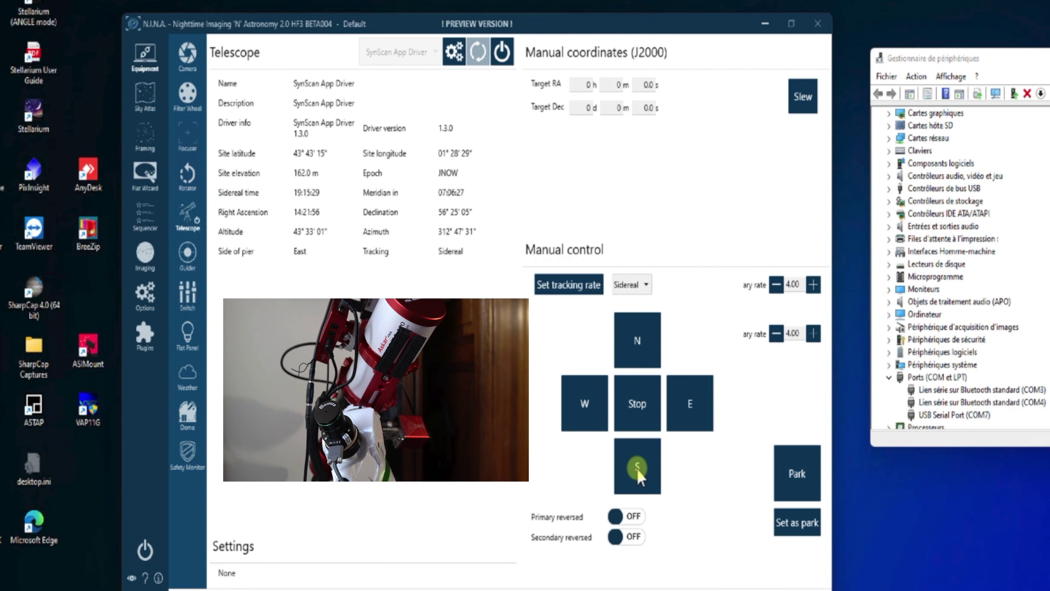
left_click(699, 417)
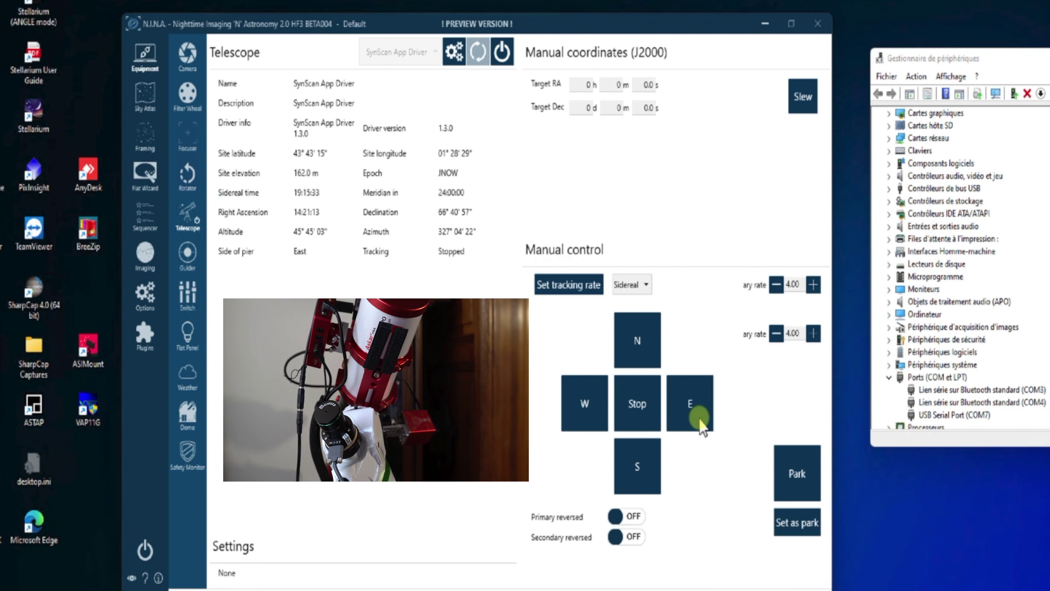
Park the telescope and disconnect it from N.I.N.A.
left_click(794, 470)
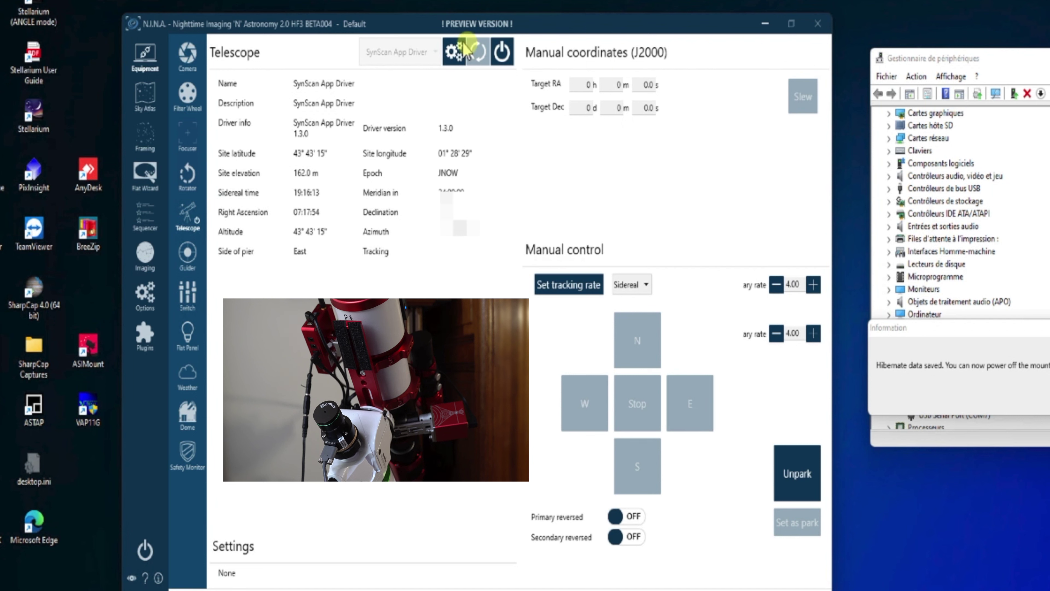
left_click(502, 54)
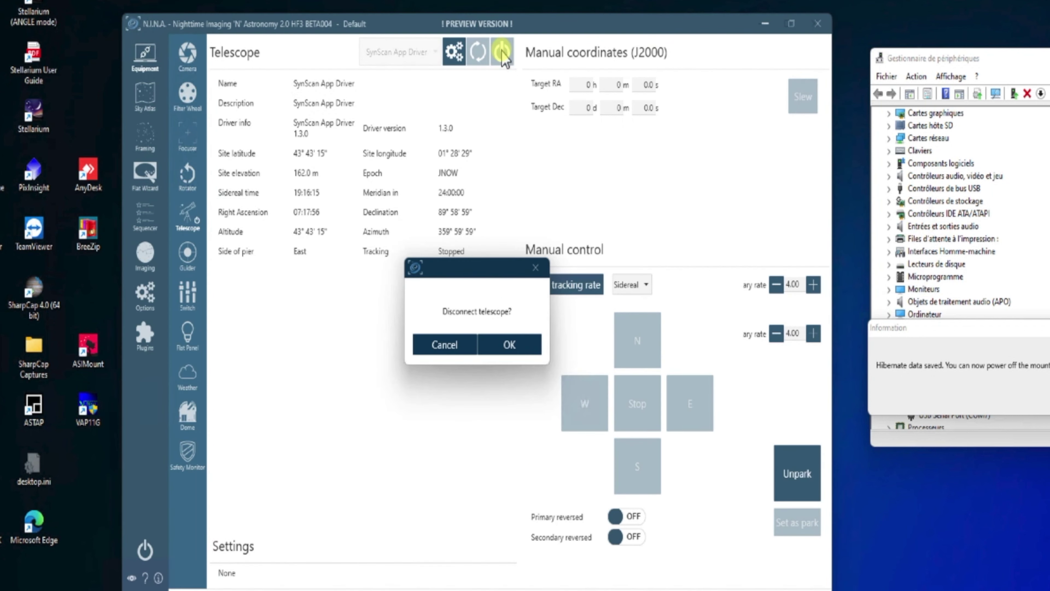
left_click(508, 344)
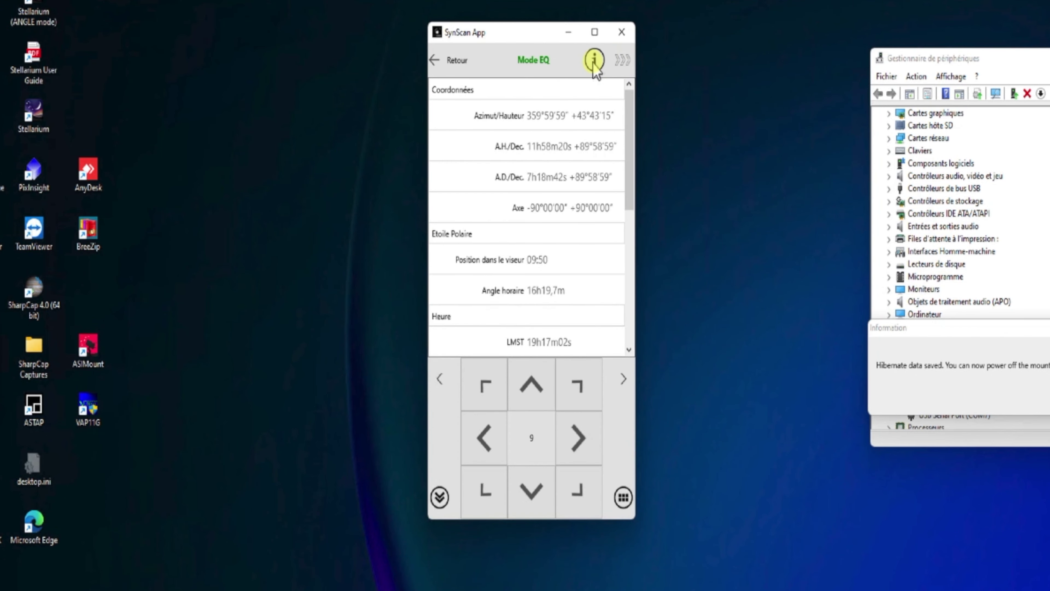
In the SynScan App, review the tracking mode and mount information, and disconnect the mount.
left_click(620, 61)
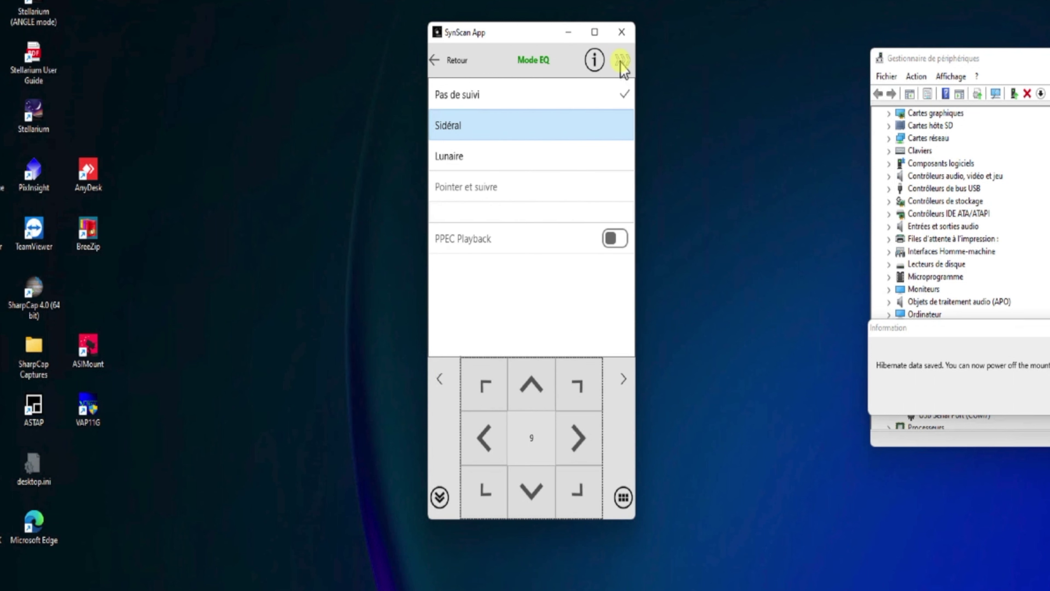
left_click(595, 61)
left_click(545, 59)
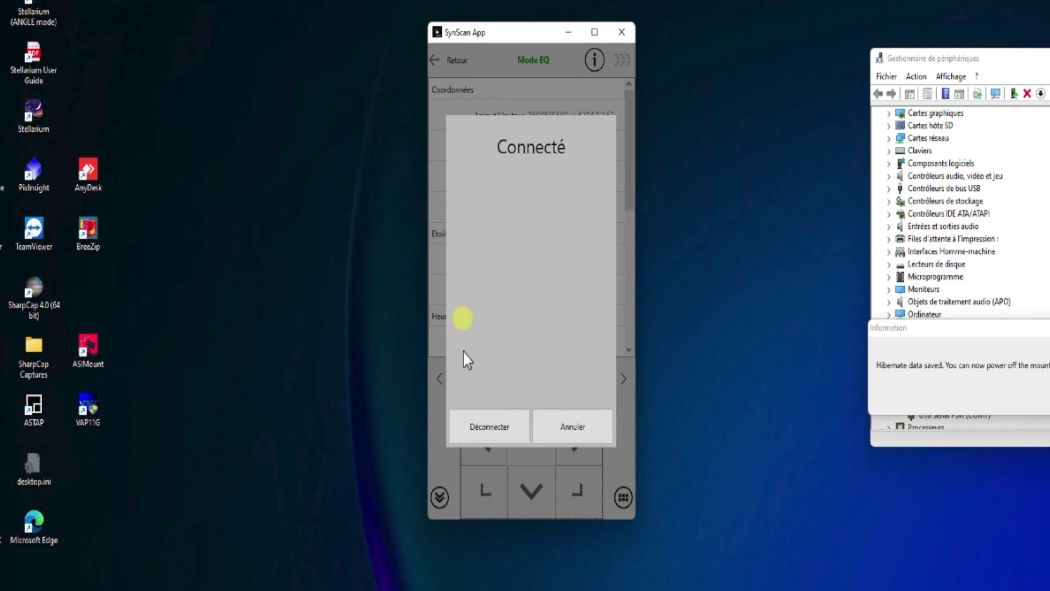
left_click(476, 437)
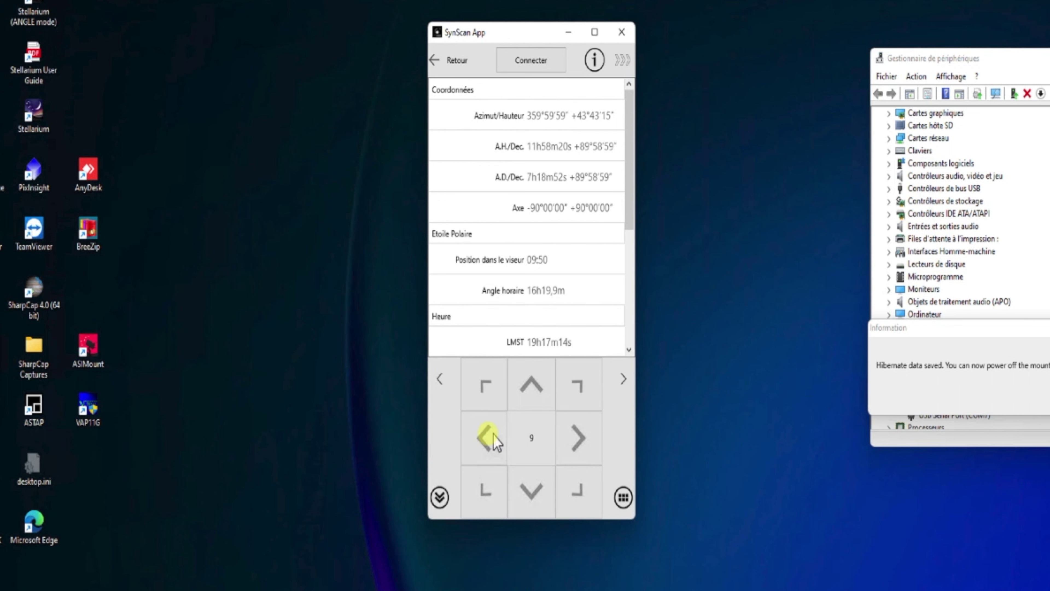
Close the SynScan App and open ASCOM Device Hub.
left_click(622, 33)
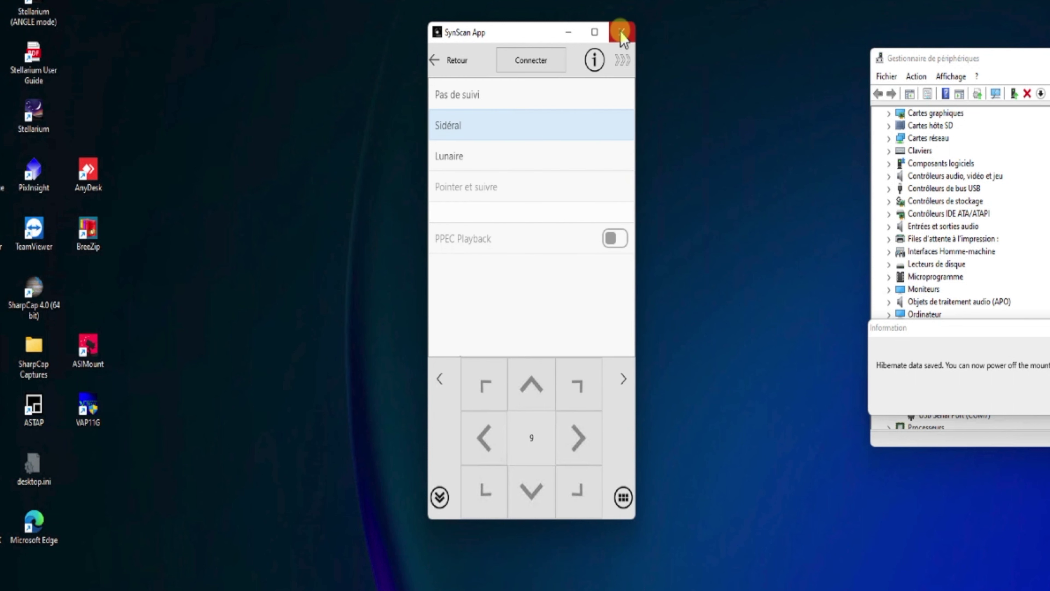
left_click(621, 33)
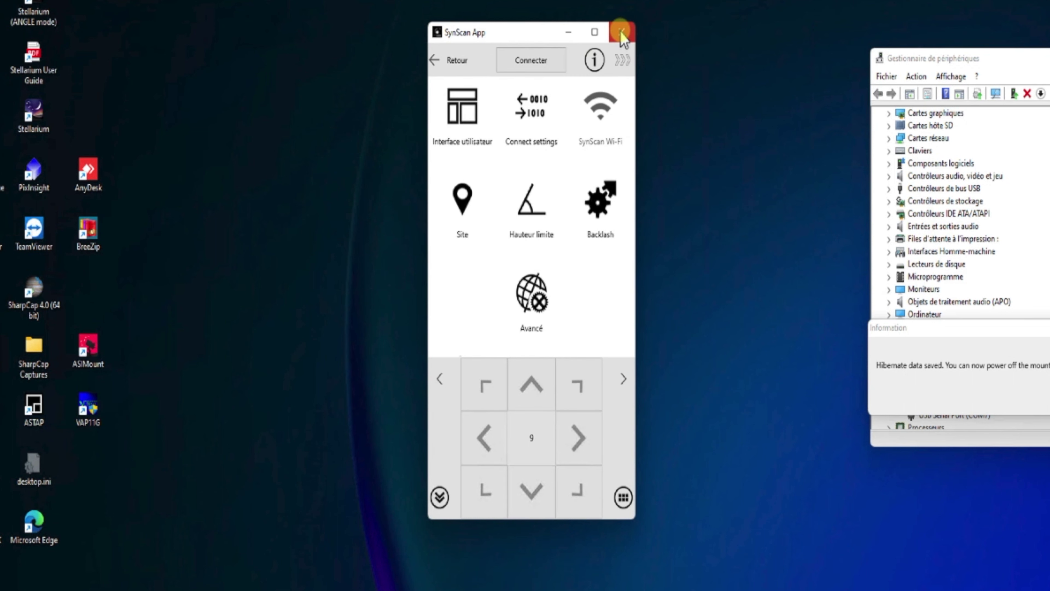
left_click(622, 33)
left_click(622, 32)
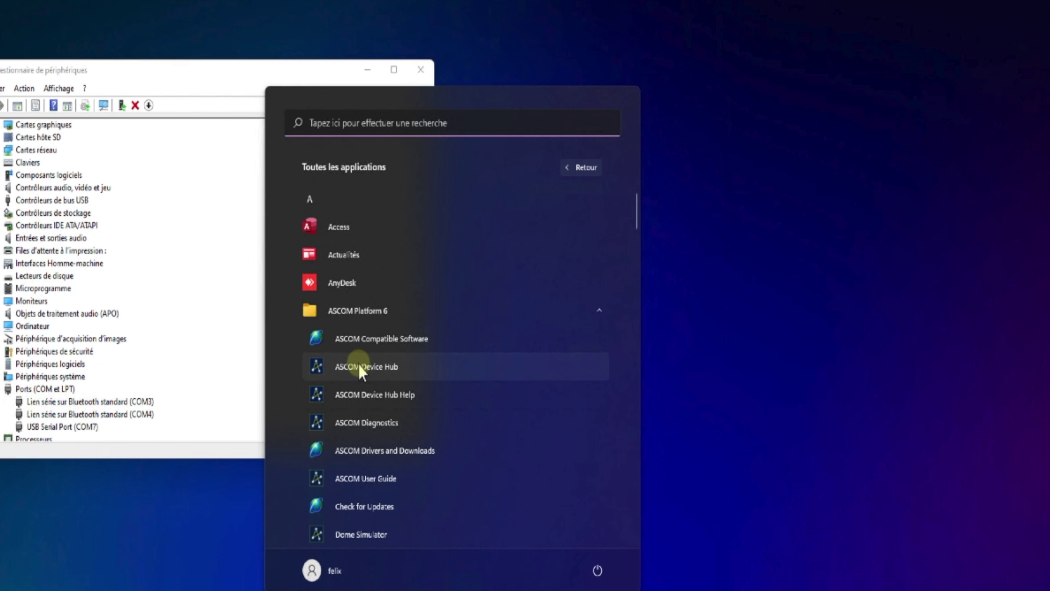
left_click(359, 366)
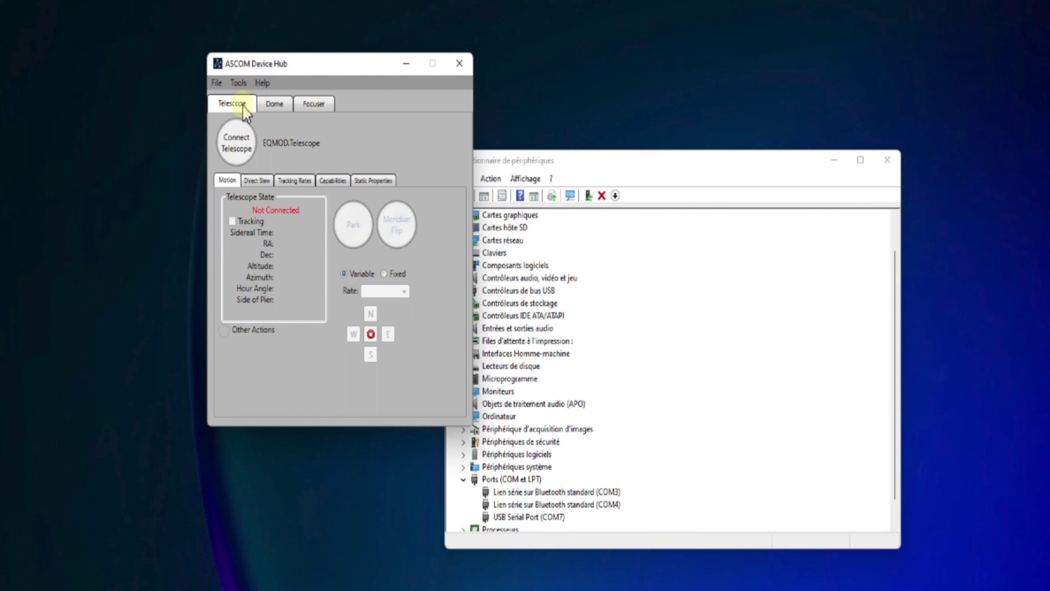
In the Device Hub telescope setup, choose EQMOD ASCOM HEQ5/6 as the telescope driver.
left_click(239, 84)
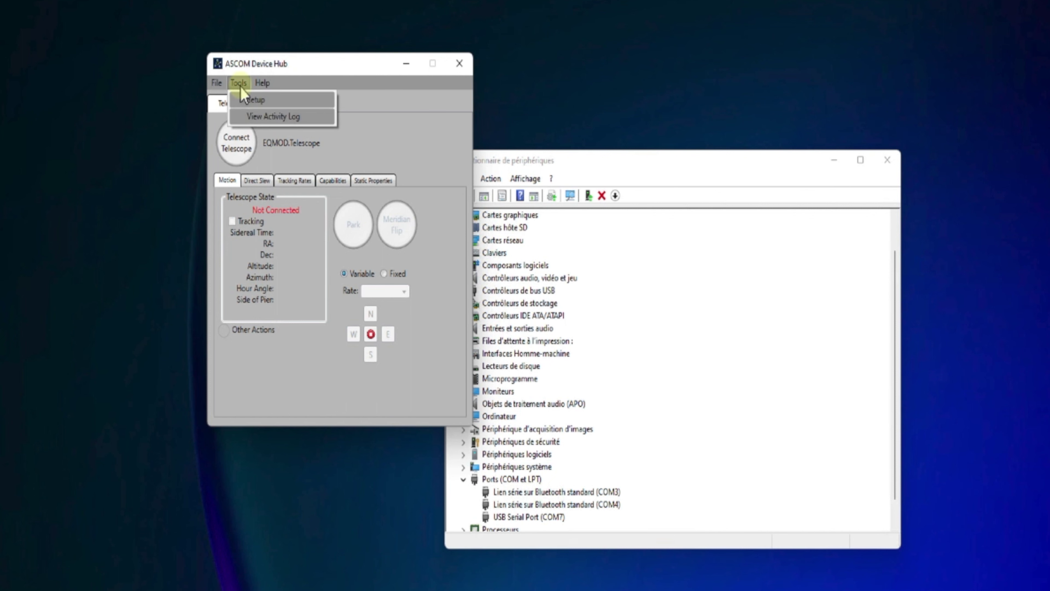
left_click(253, 101)
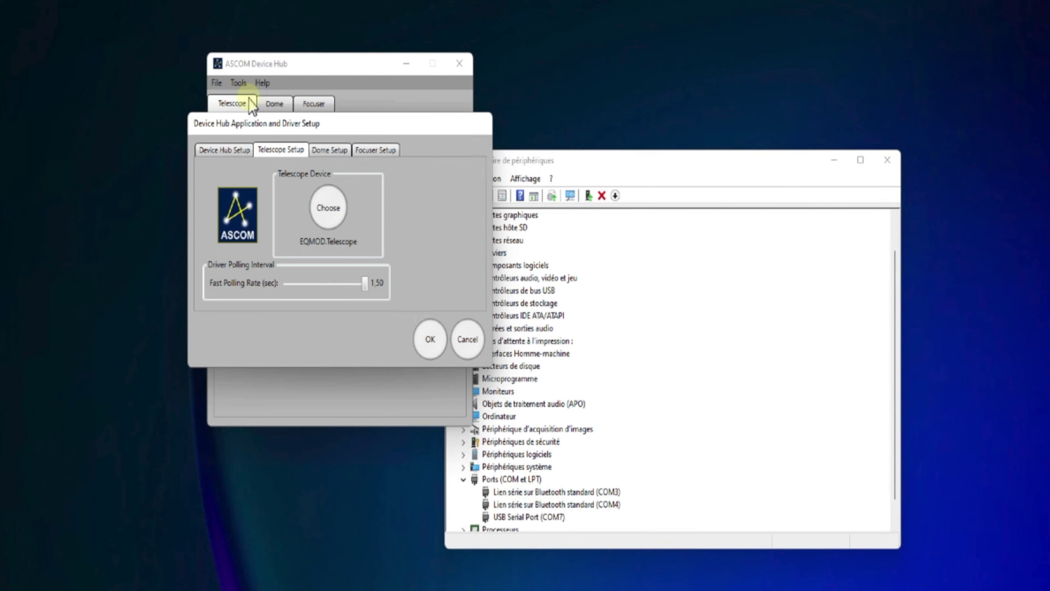
left_click_drag(298, 129, 401, 112)
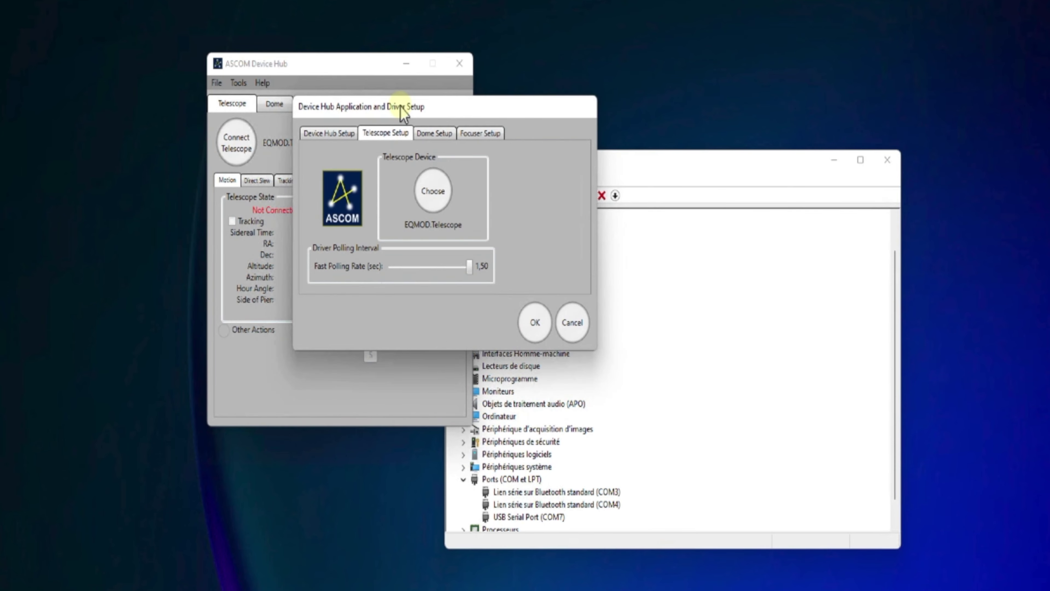
left_click_drag(686, 165, 862, 43)
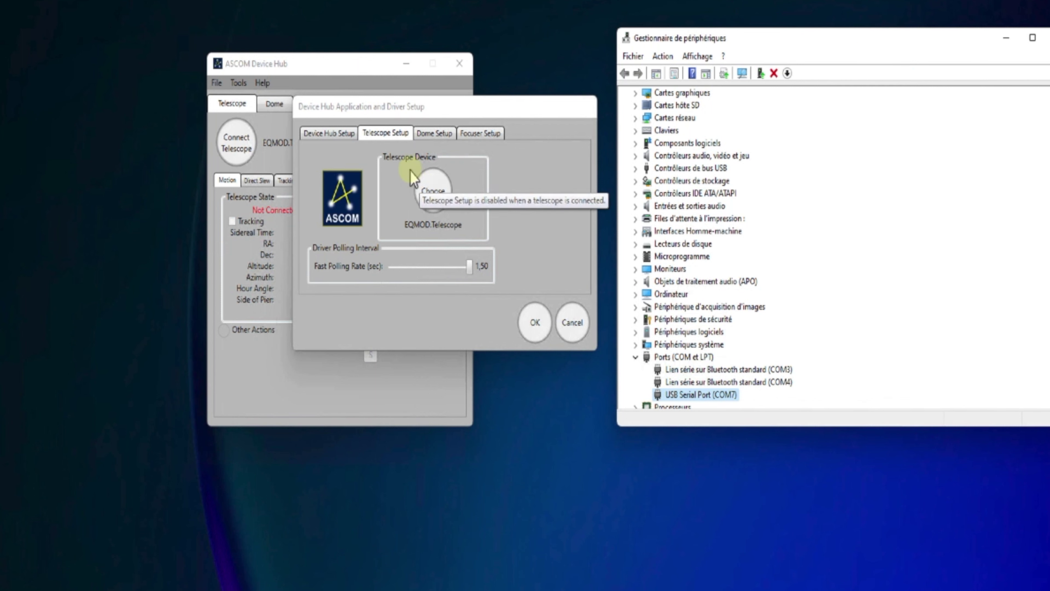
left_click(440, 194)
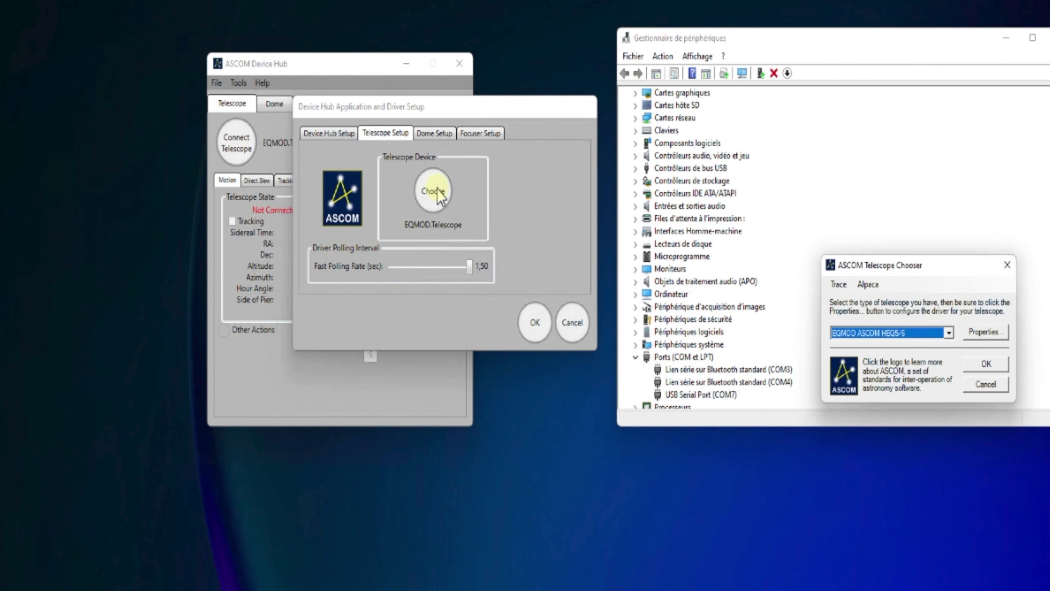
left_click_drag(903, 274, 488, 165)
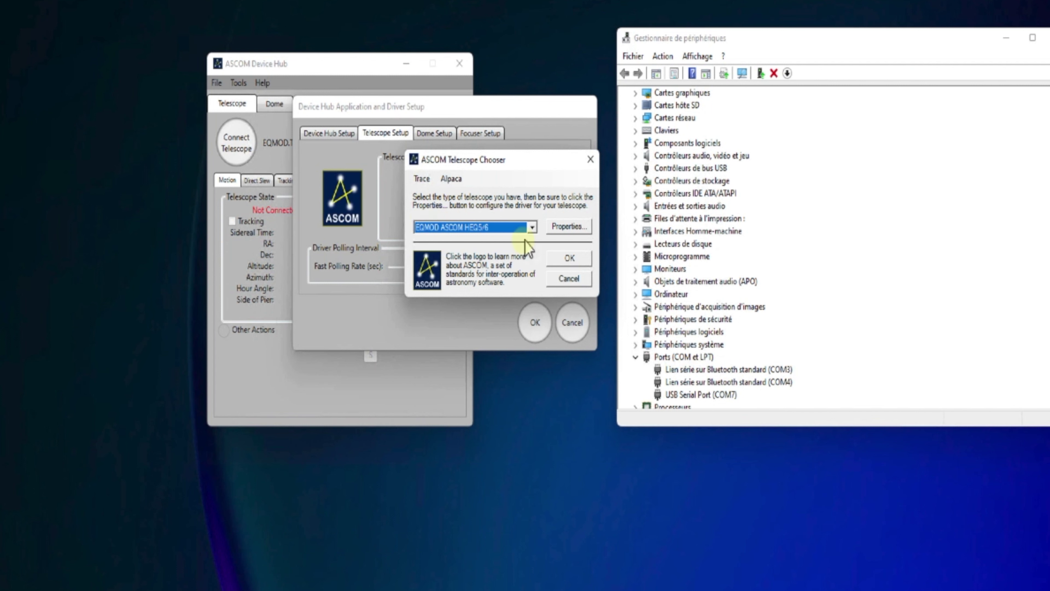
left_click(532, 232)
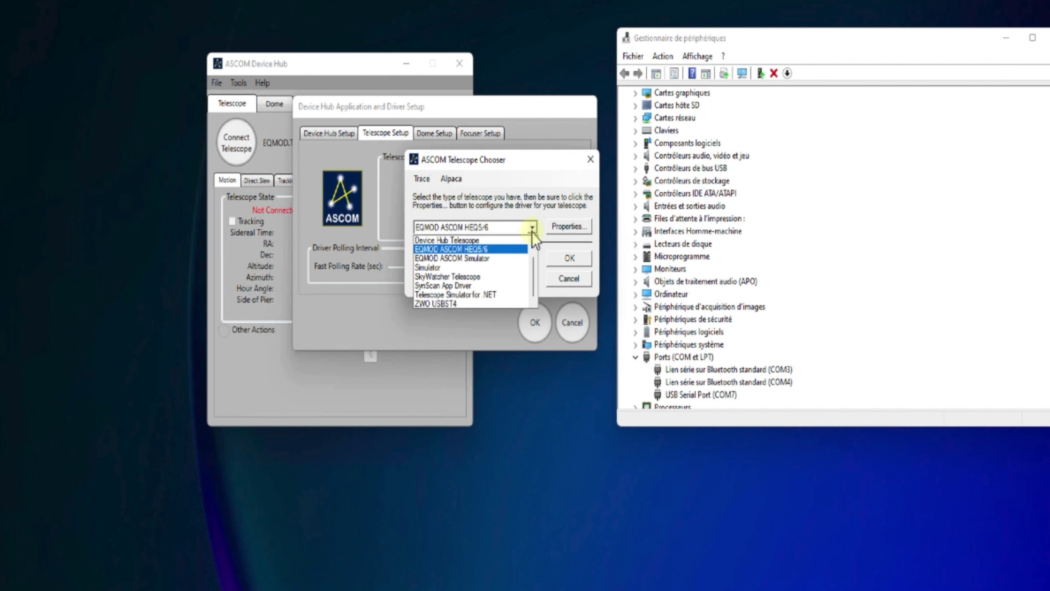
left_click(474, 249)
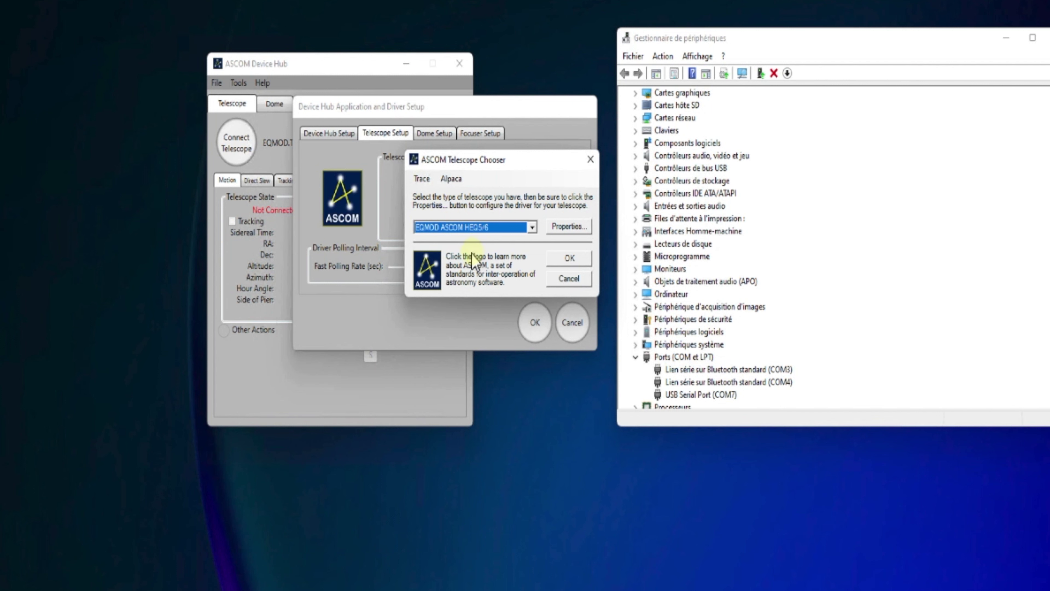
Open the EQMOD driver properties, set the port to COM7, and check it against the USB Serial Port in Device Manager.
left_click(574, 234)
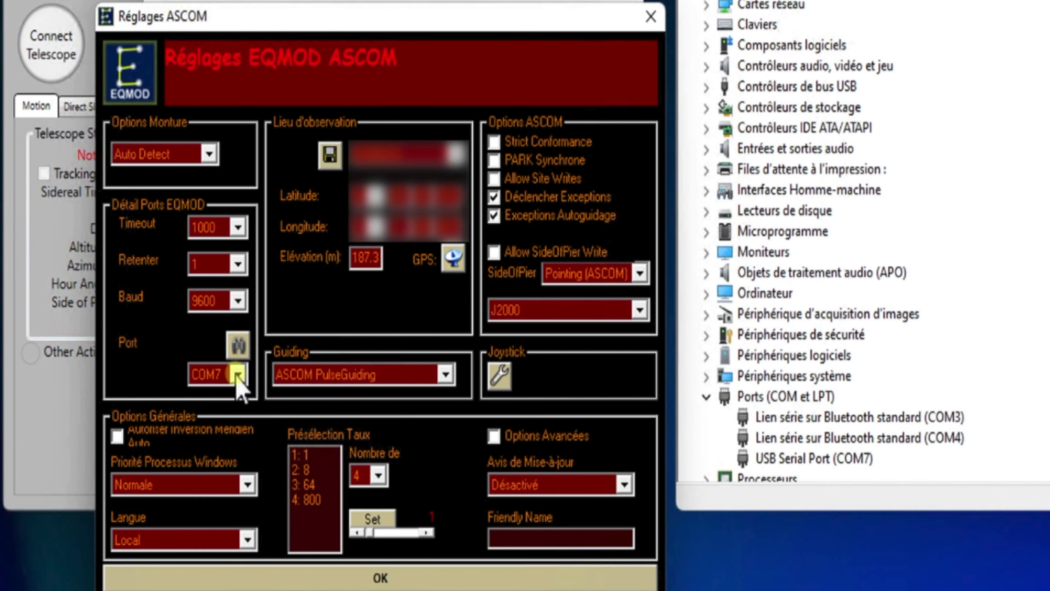
left_click(350, 342)
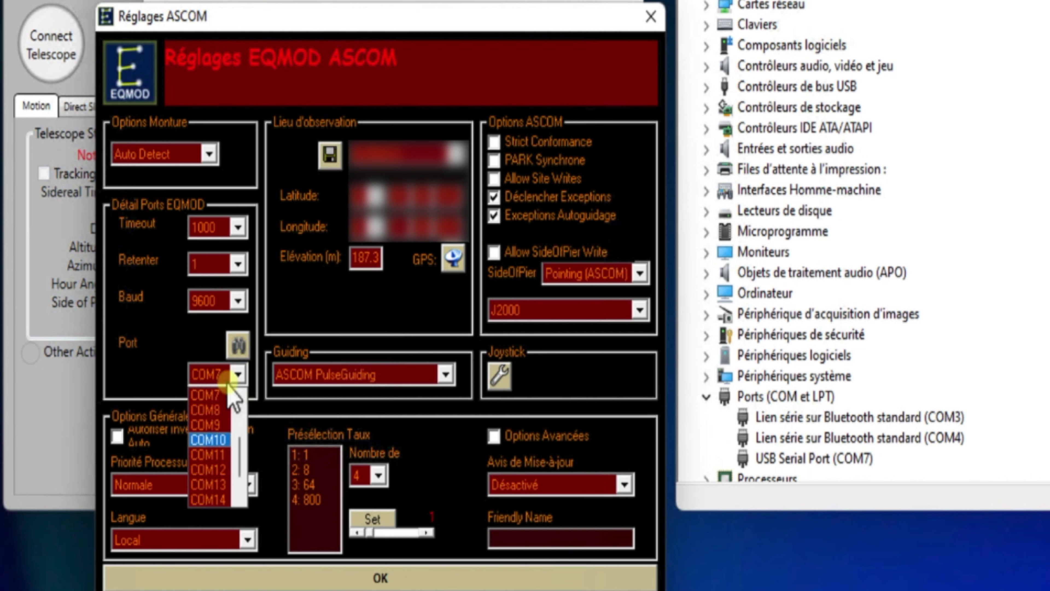
left_click(215, 395)
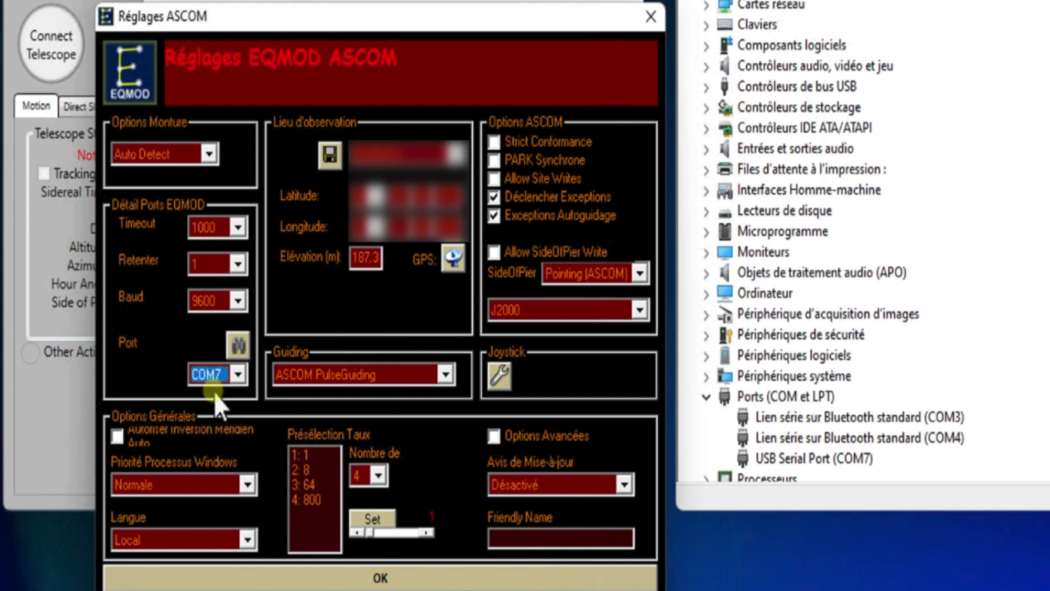
left_click(767, 402)
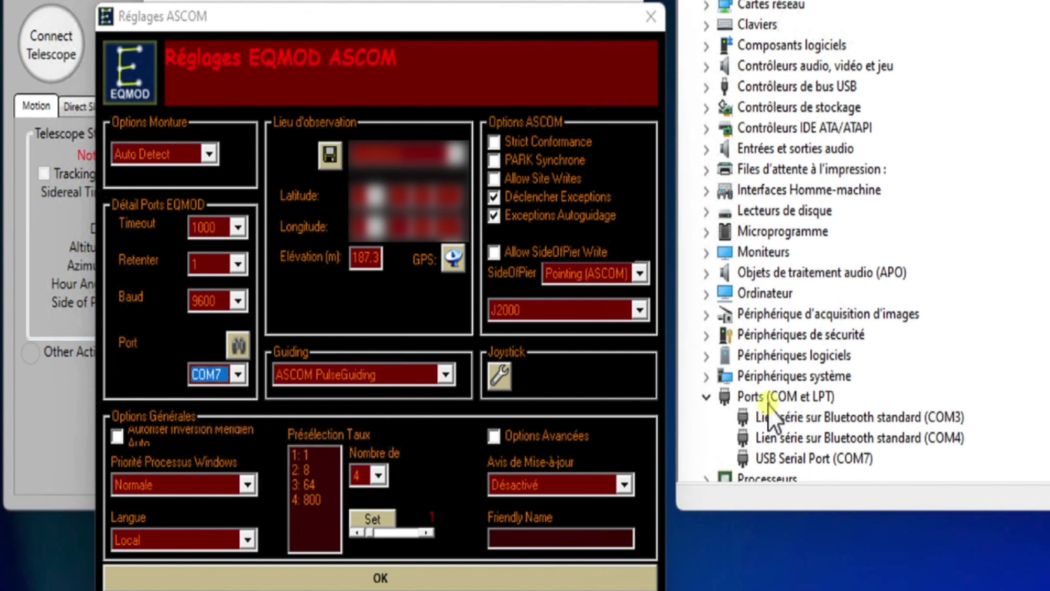
left_click(796, 459)
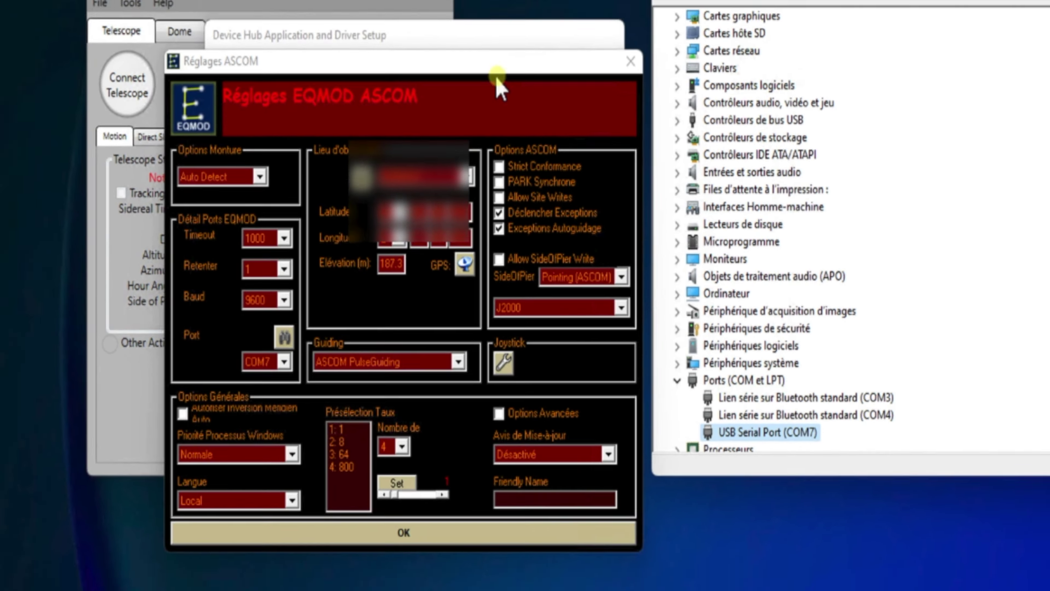
left_click(488, 20)
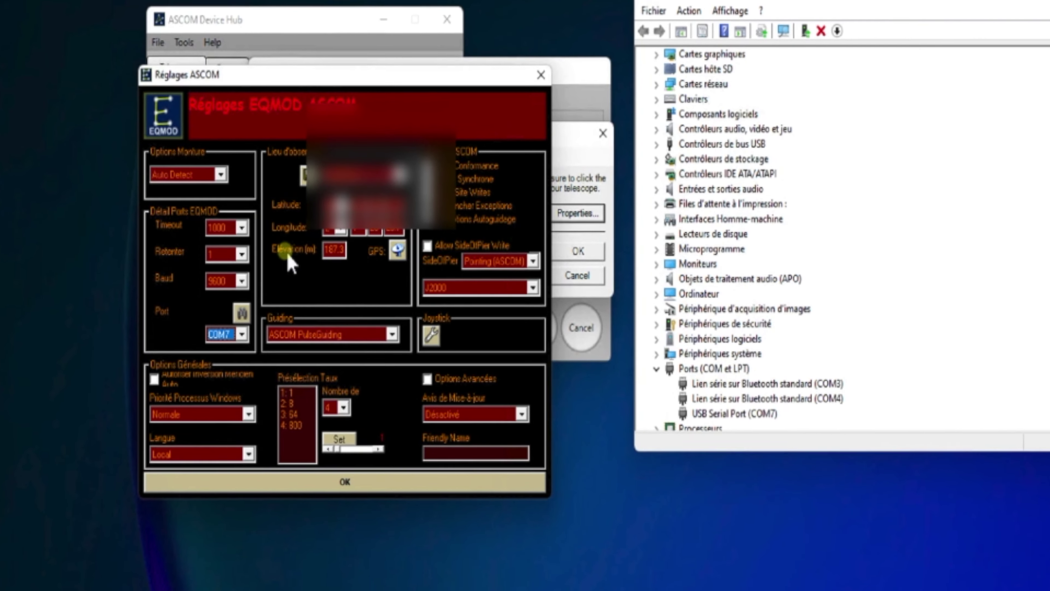
Keep guiding on ASCOM PulseGuiding and the epoch on J2000, and confirm the EQMOD driver and Device Hub setup.
left_click(390, 334)
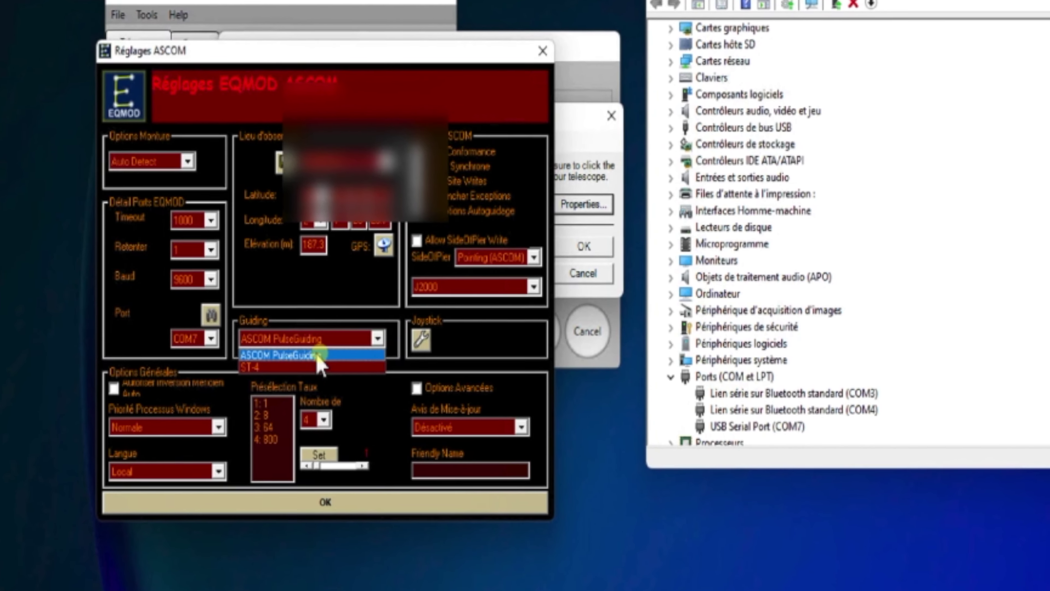
left_click(263, 365)
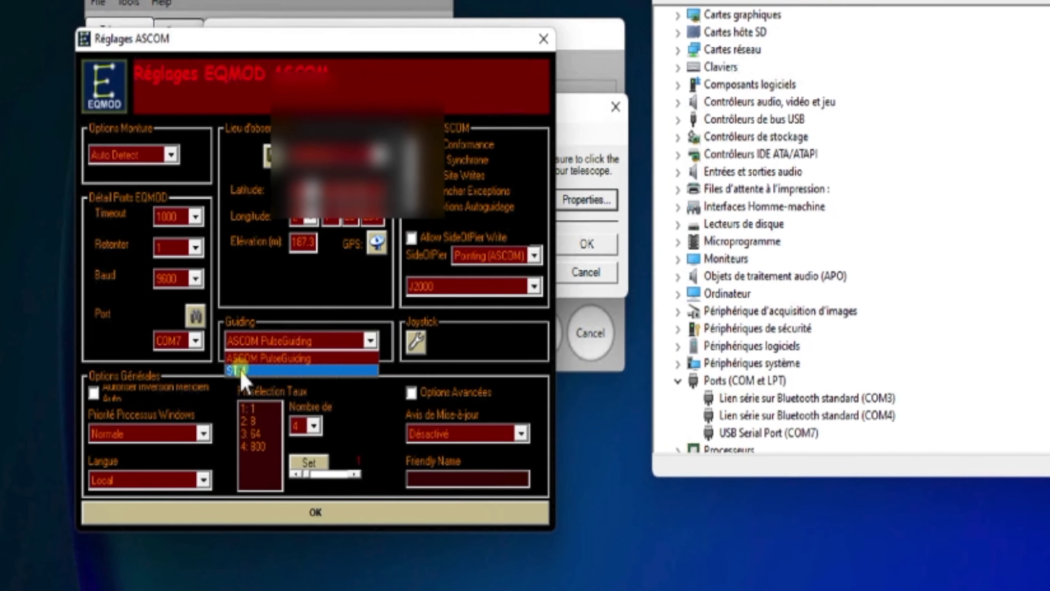
left_click(237, 359)
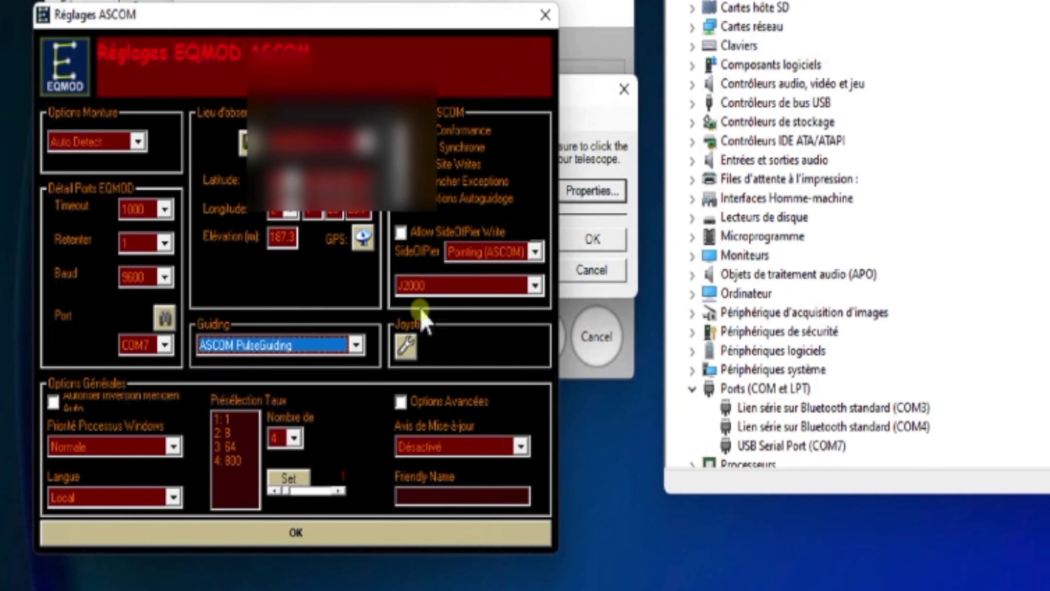
left_click(535, 285)
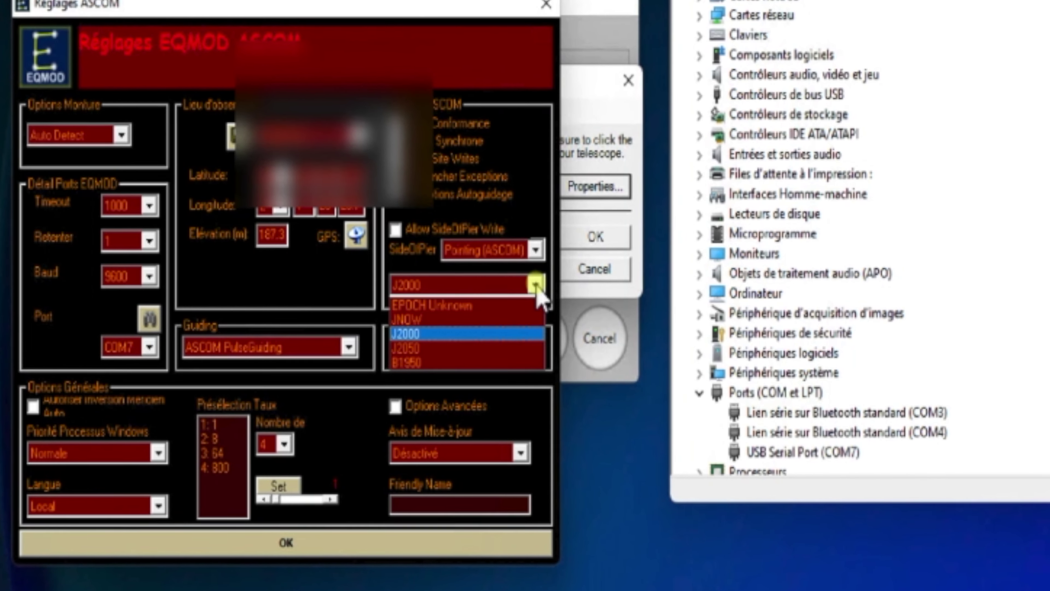
left_click(407, 335)
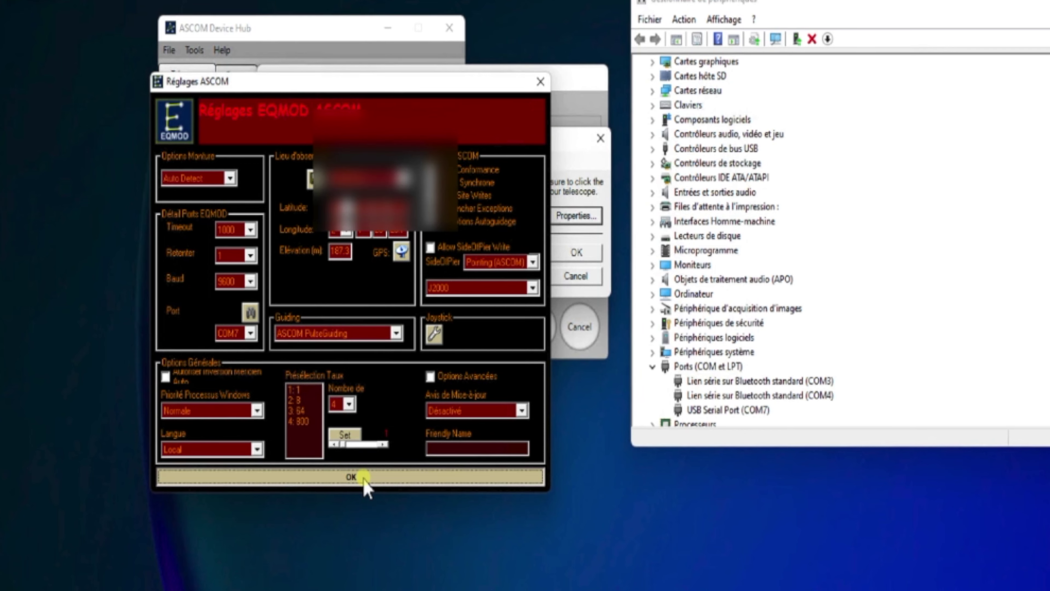
left_click(271, 576)
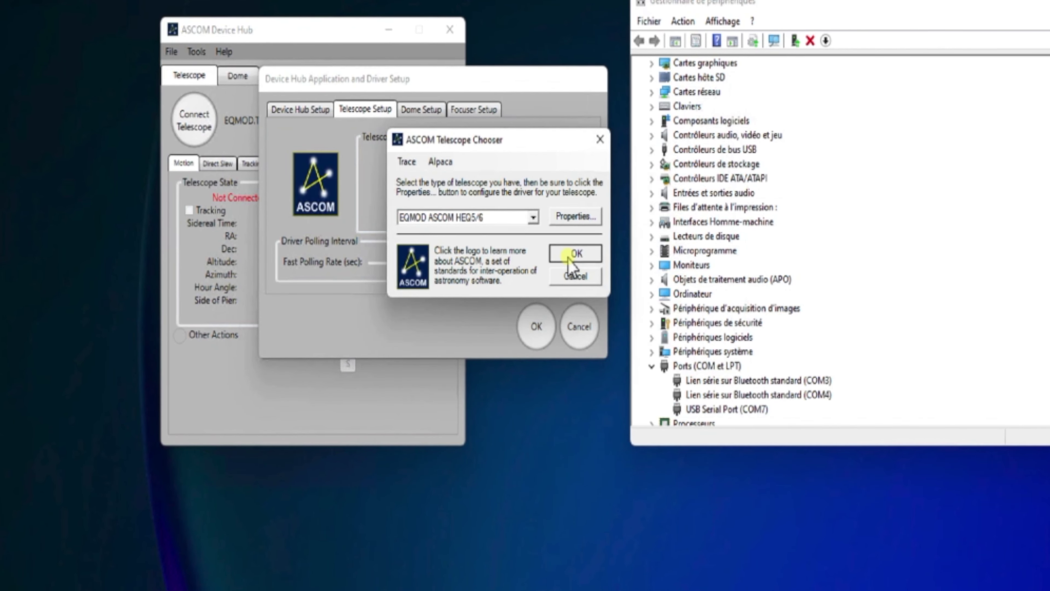
left_click(570, 256)
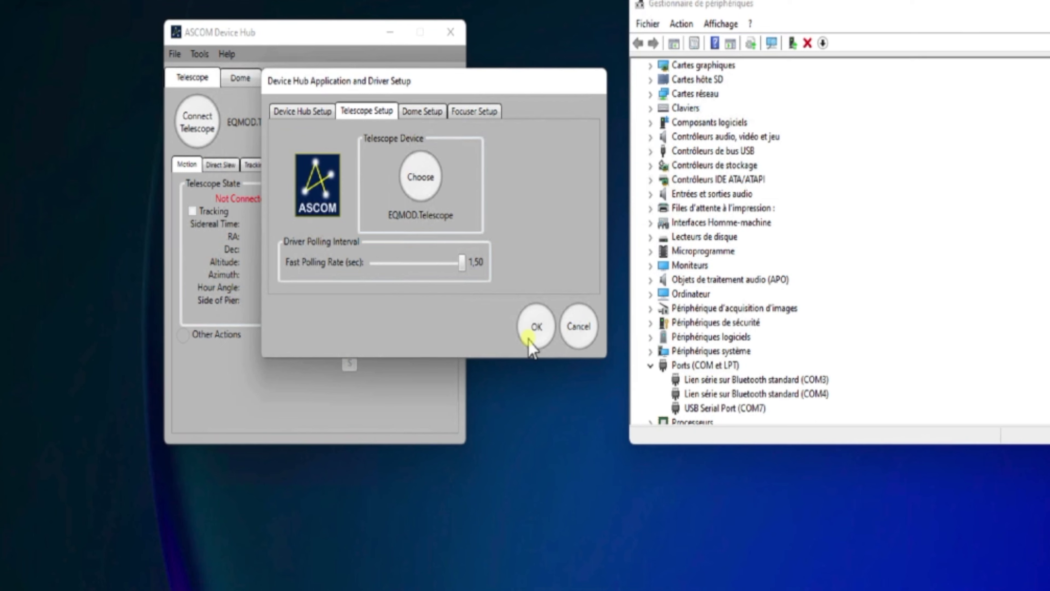
left_click(533, 331)
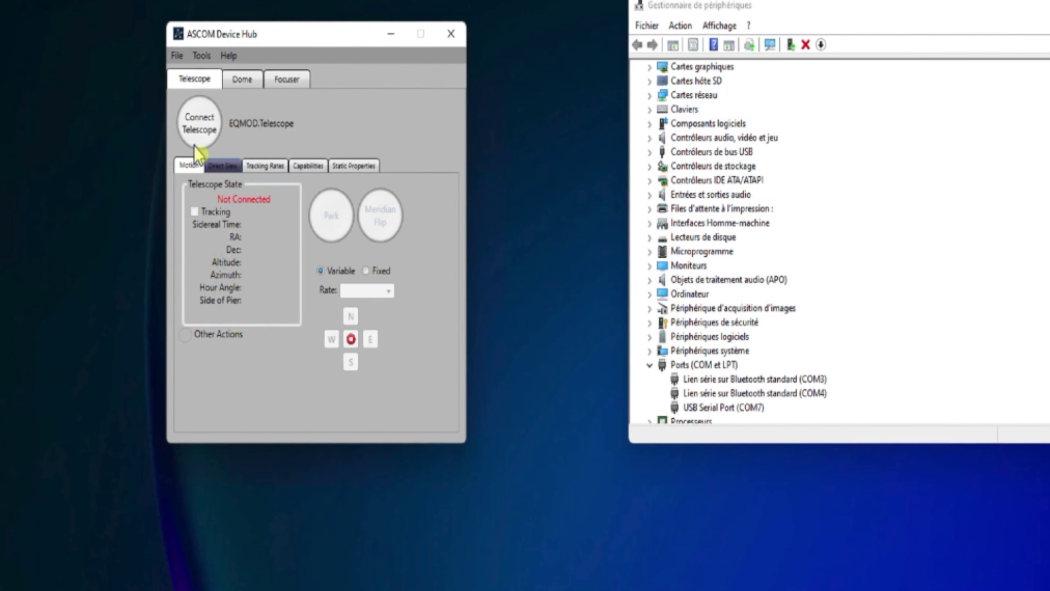
Connect the telescope through Device Hub and unpark the mount in the EQMOD control window.
left_click(198, 124)
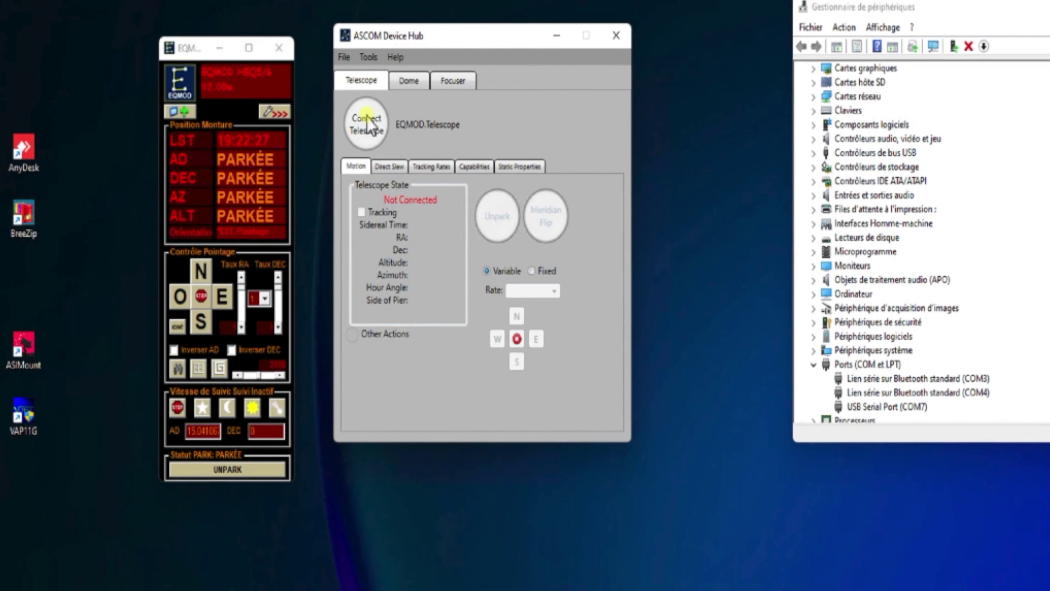
left_click_drag(200, 52, 369, 57)
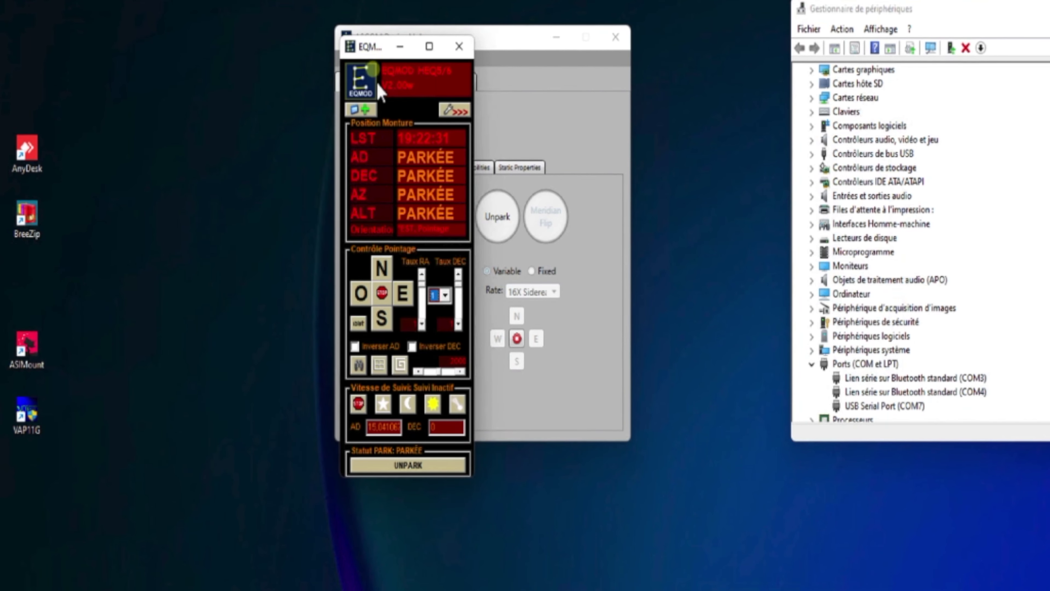
left_click(407, 465)
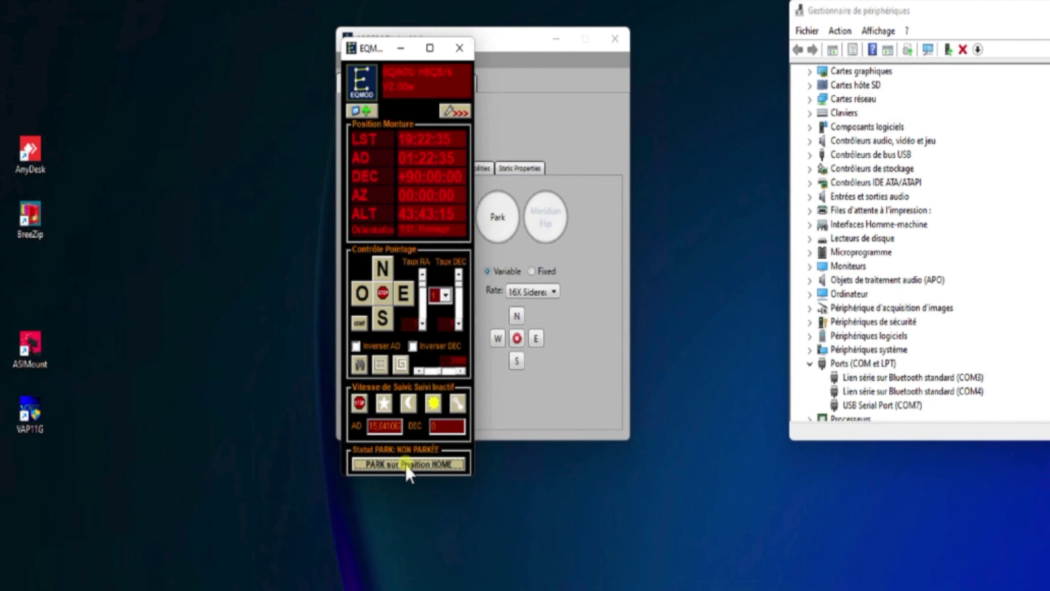
Expand the EQMOD settings, adjust the RA and DEC autoguiding rates near the upper end, and collapse the settings again.
left_click(455, 112)
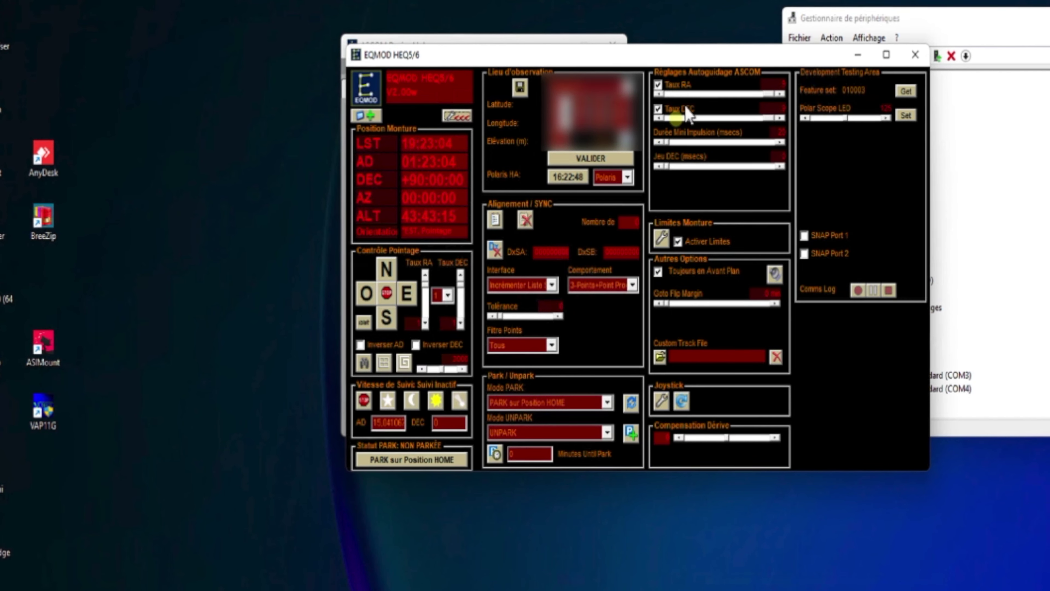
left_click_drag(779, 96, 777, 136)
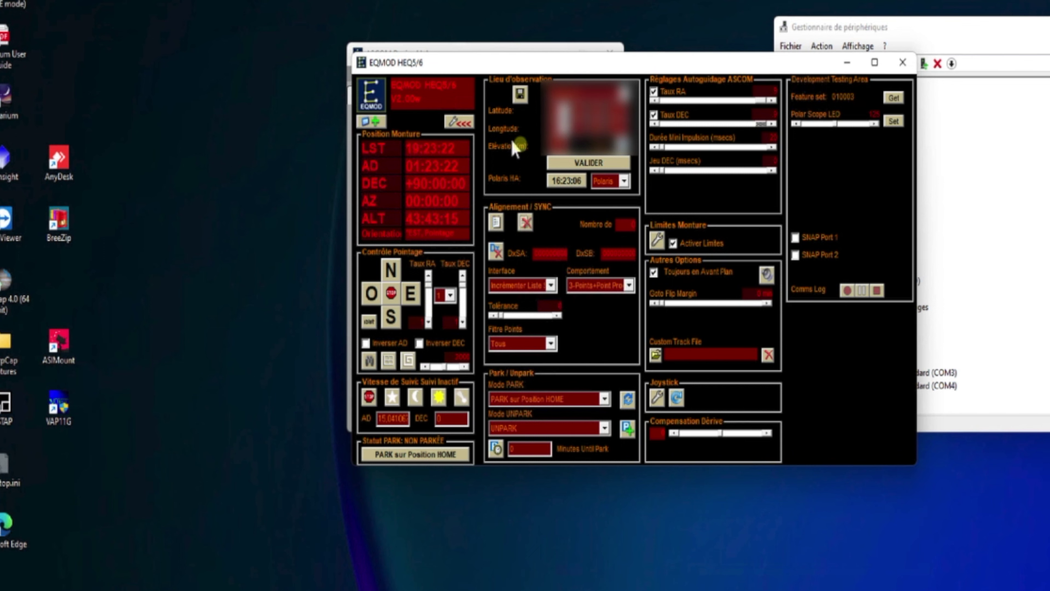
left_click(468, 126)
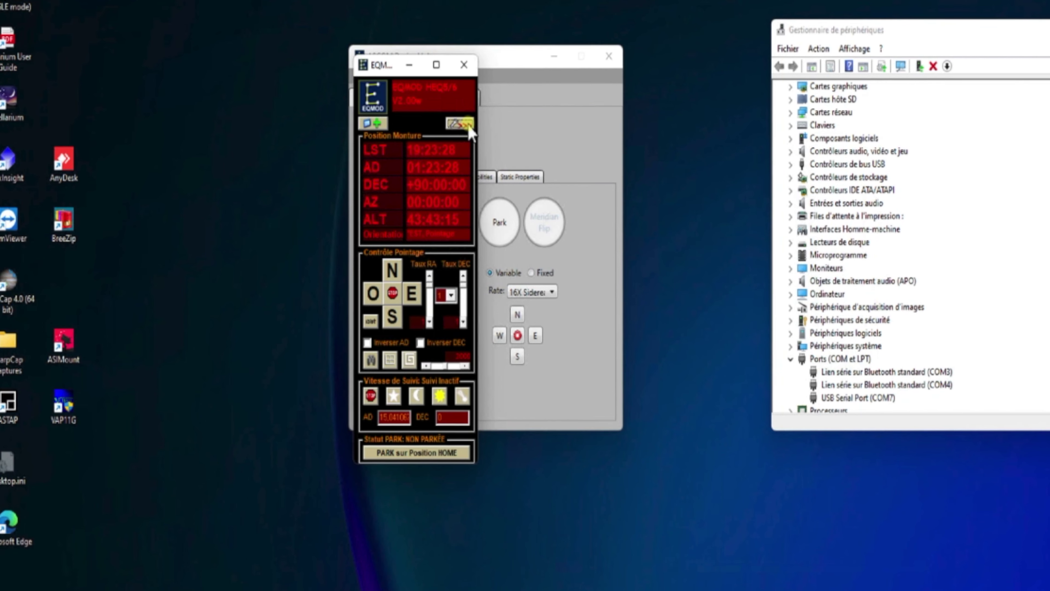
Park the mount at the HOME position, disconnect the telescope from Device Hub, and close Device Hub.
left_click(422, 453)
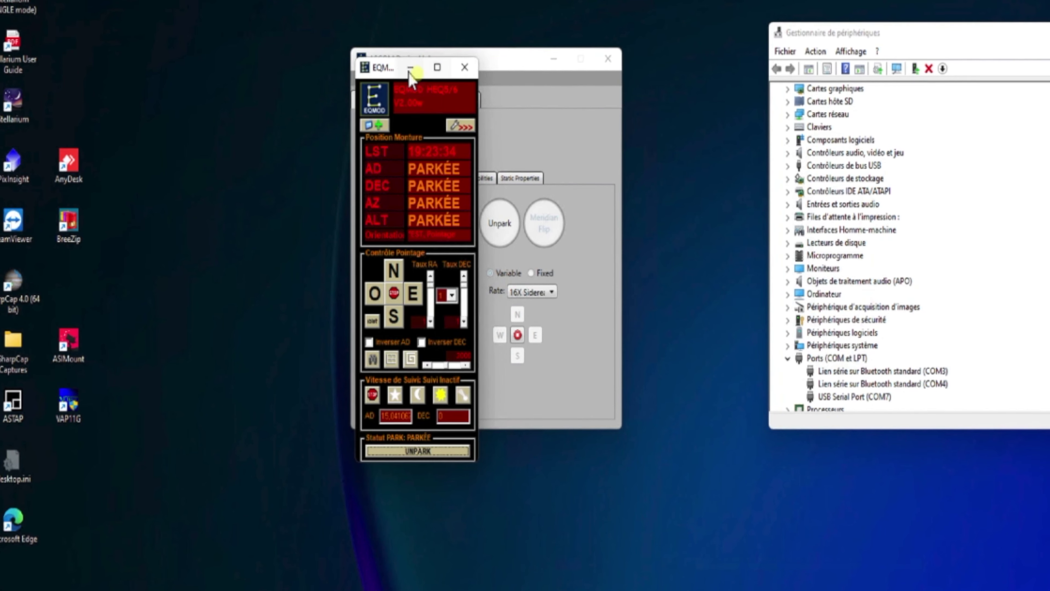
left_click_drag(387, 70, 223, 68)
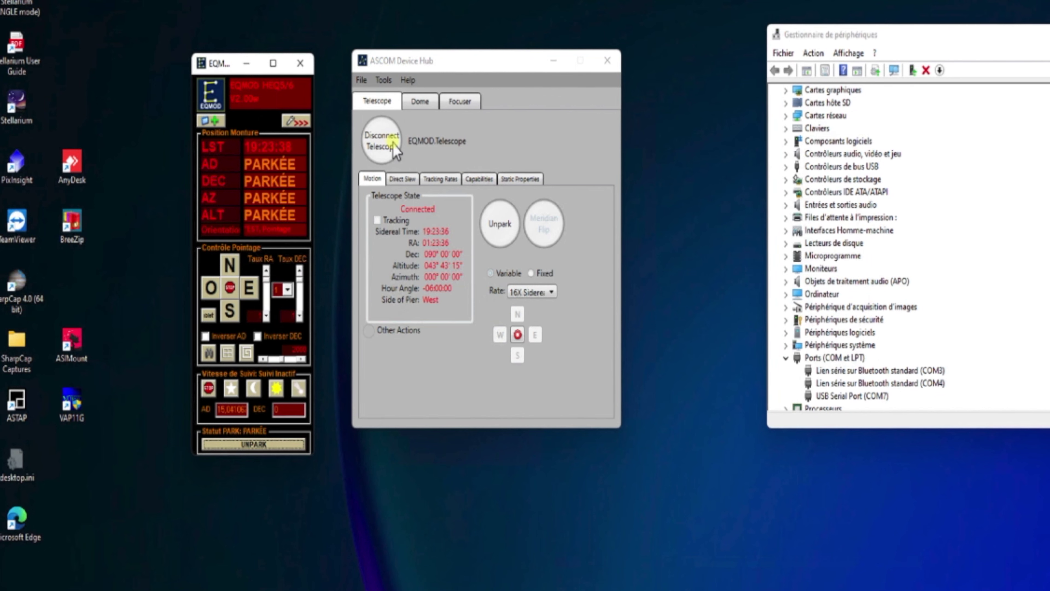
left_click(395, 151)
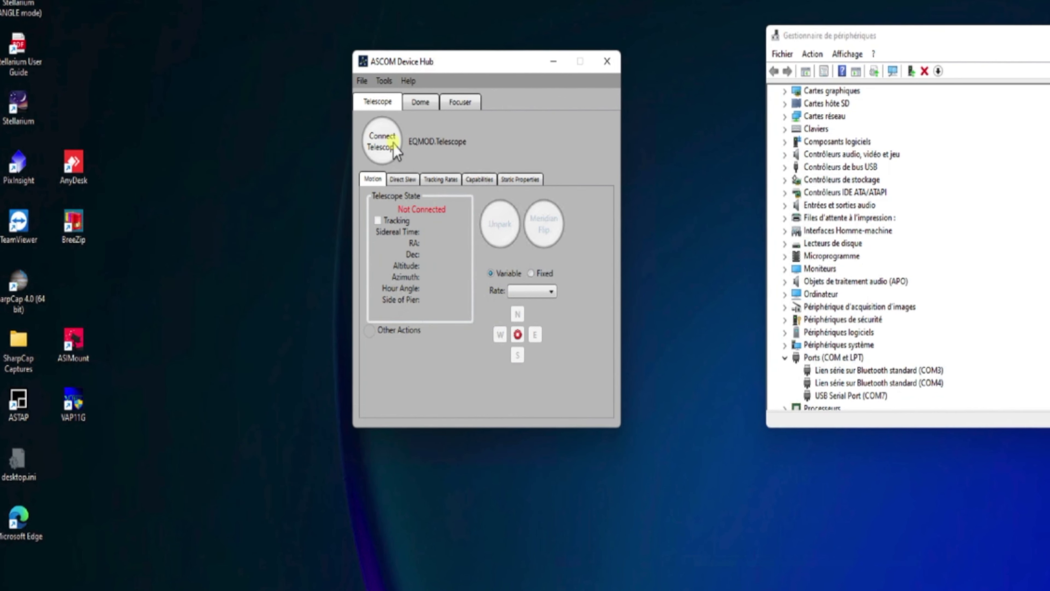
left_click(605, 63)
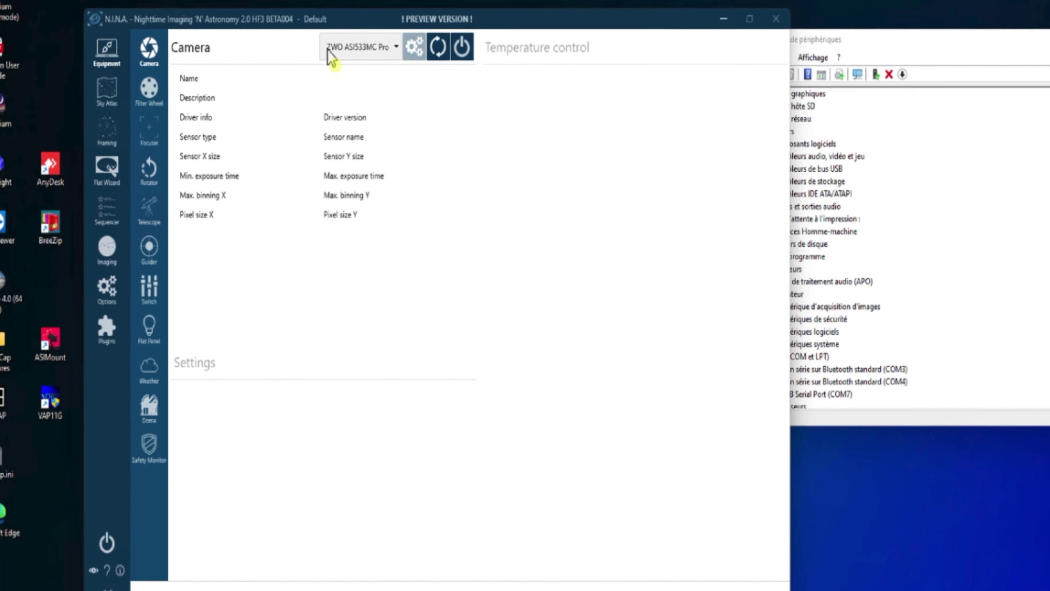
Choose EQMOD ASCOM HEQ5/6 as the telescope driver in N.I.N.A.'s equipment settings.
left_click_drag(317, 21, 325, 4)
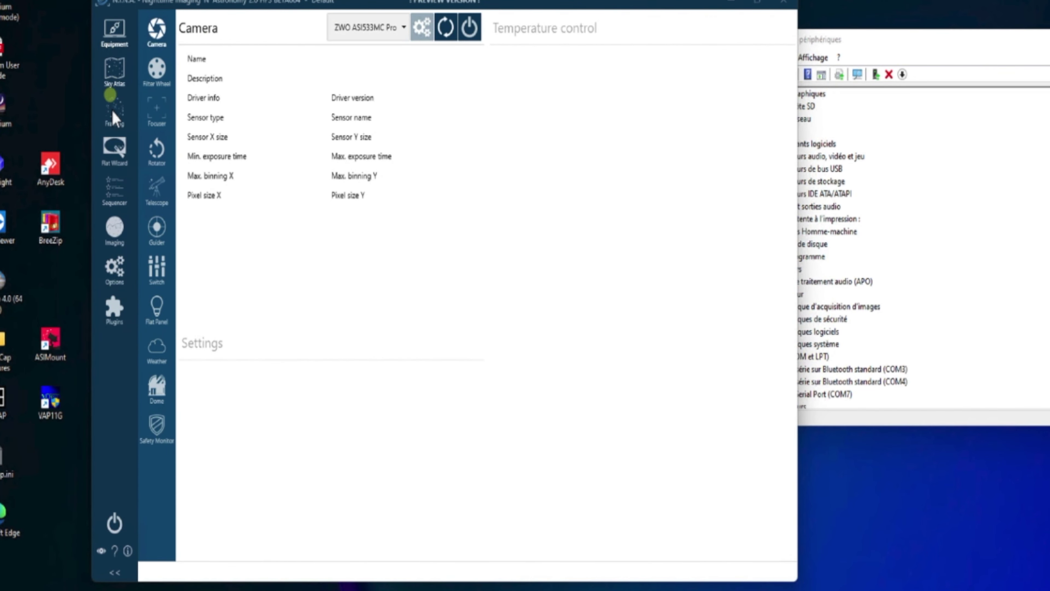
left_click(157, 191)
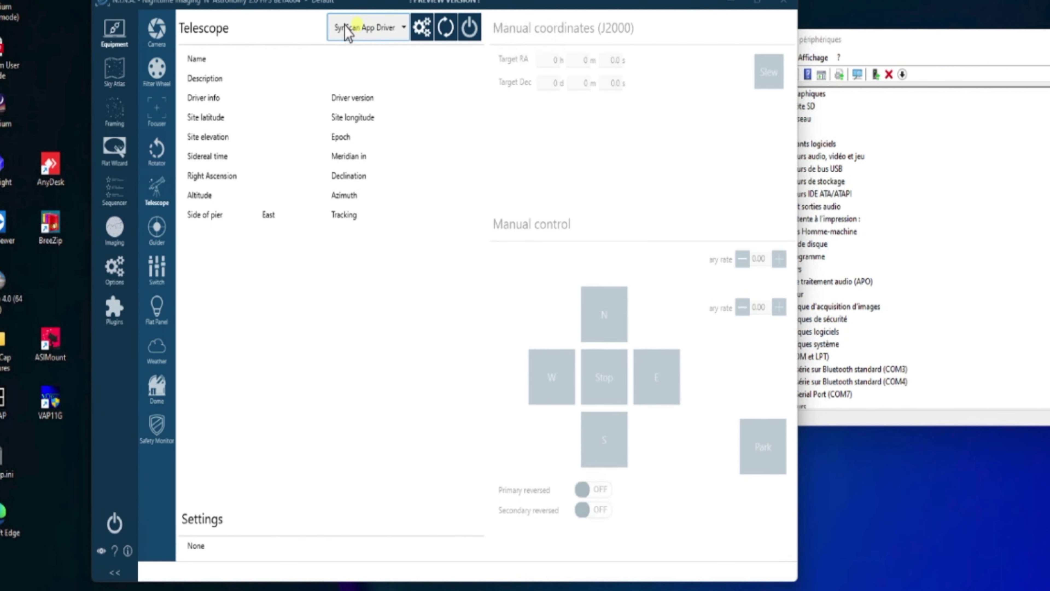
left_click(403, 28)
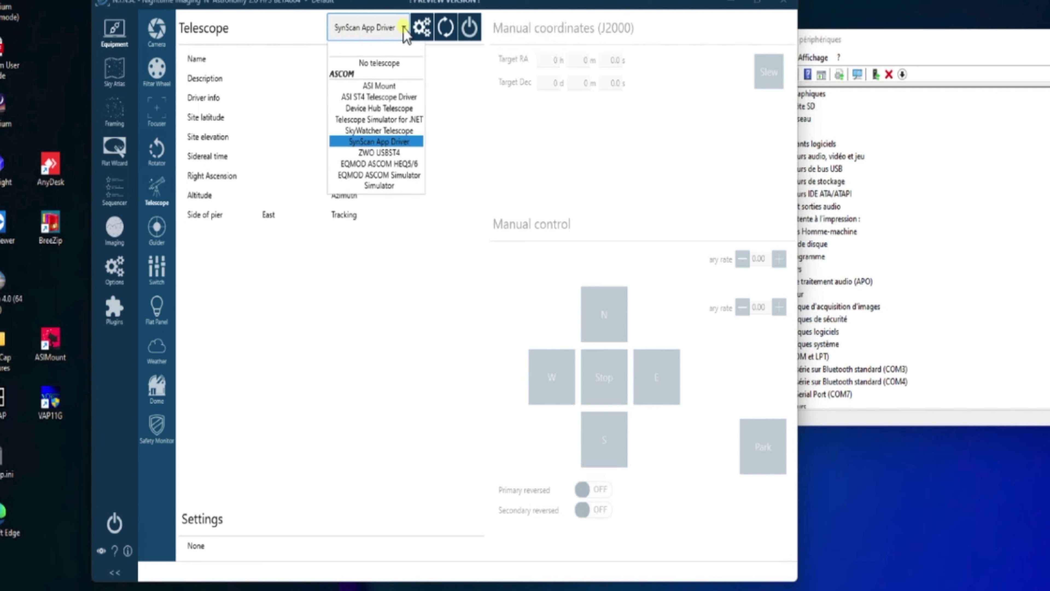
left_click(381, 163)
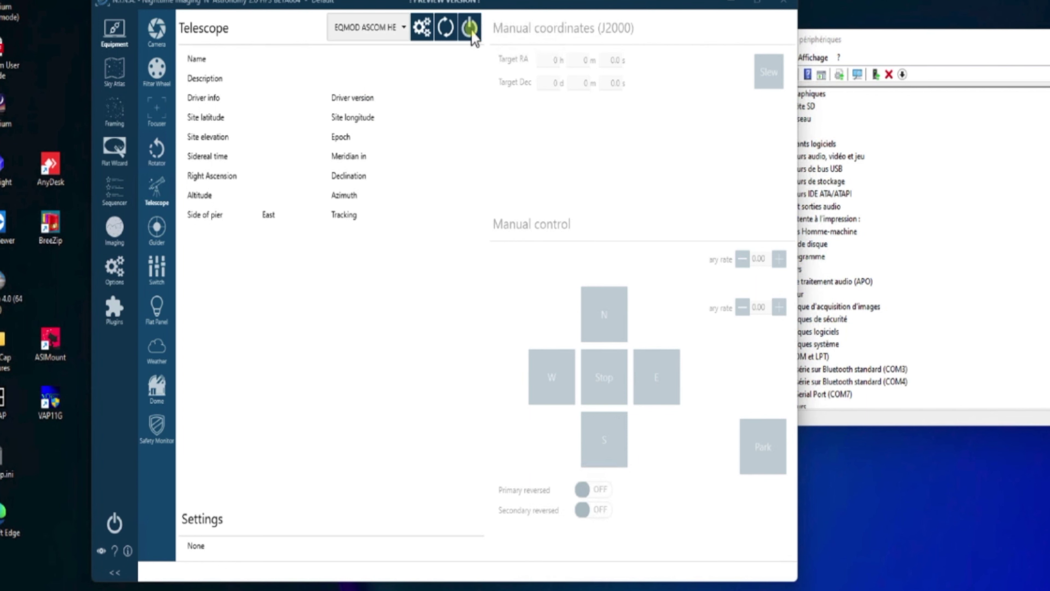
Connect the telescope without synchronizing the site settings, moving the EQMOD control window clear of the synchronization prompt.
left_click(470, 29)
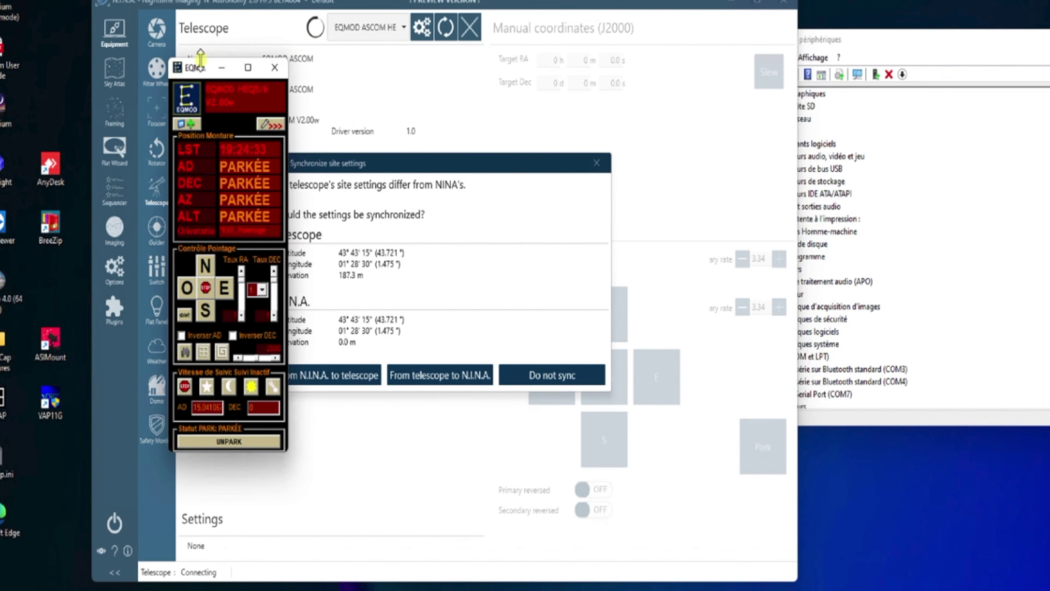
left_click_drag(196, 68, 133, 34)
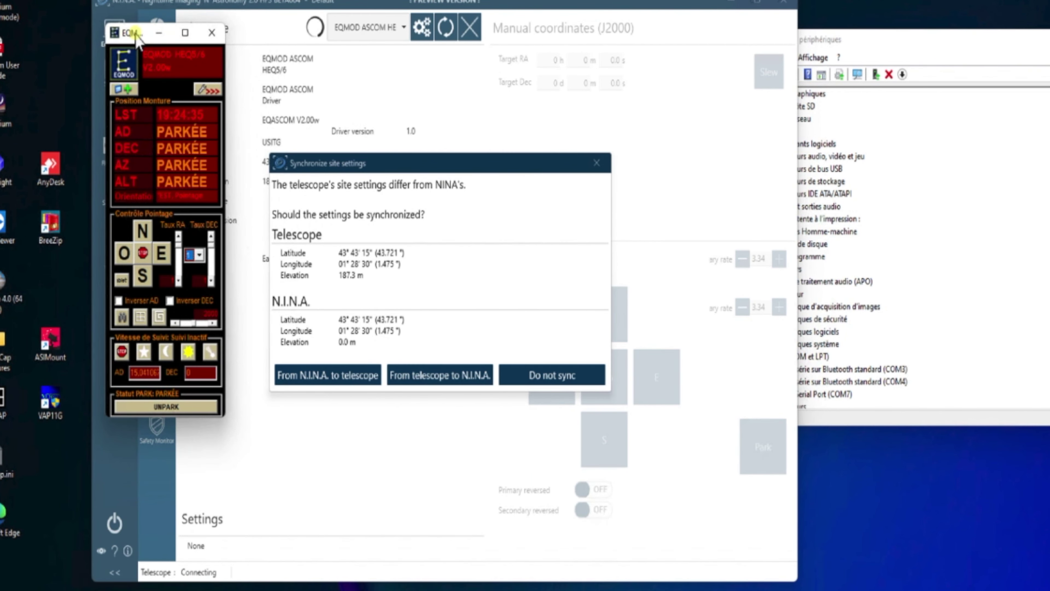
left_click(535, 373)
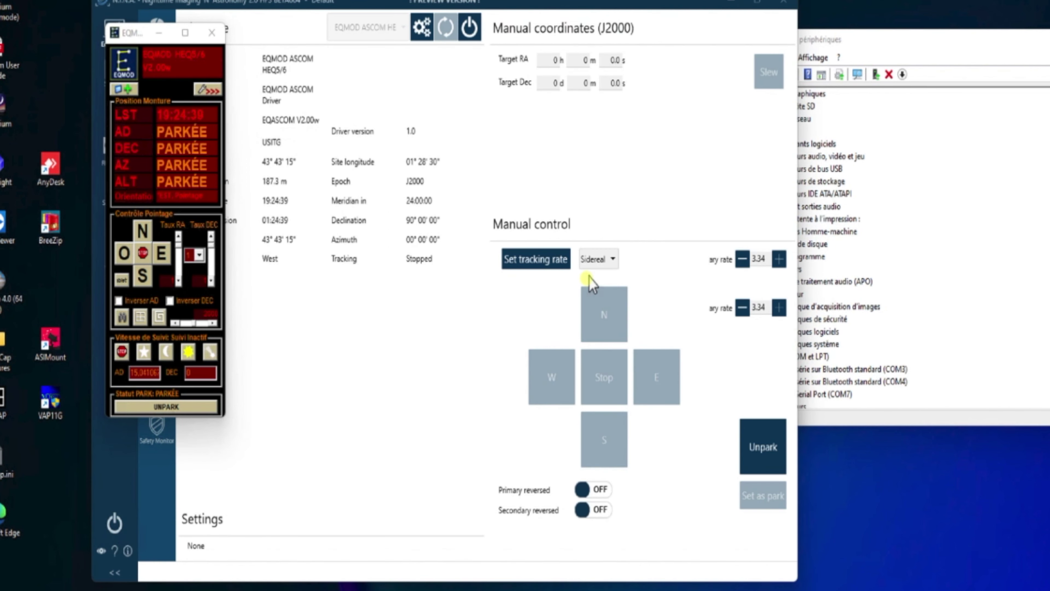
Unpark the mount to test its north and west motion with the manual controls, and park it again.
left_click(764, 458)
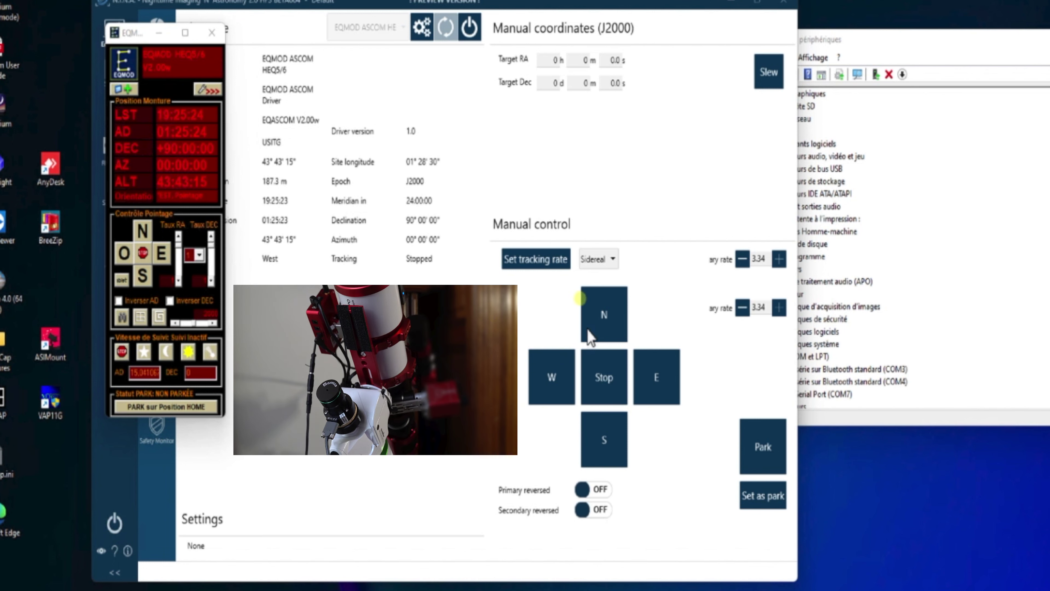
left_click(609, 310)
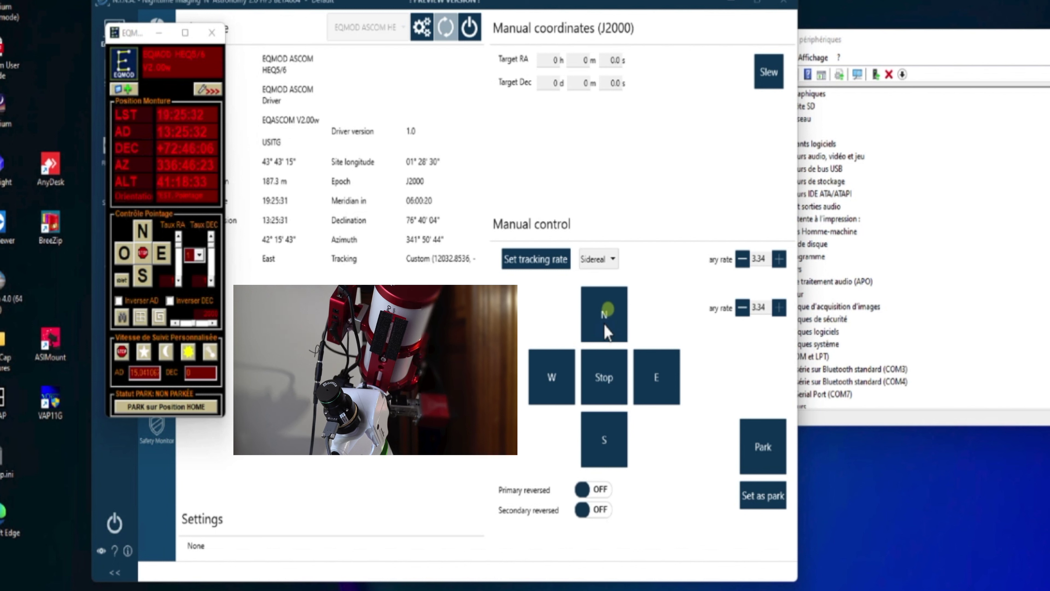
left_click(562, 386)
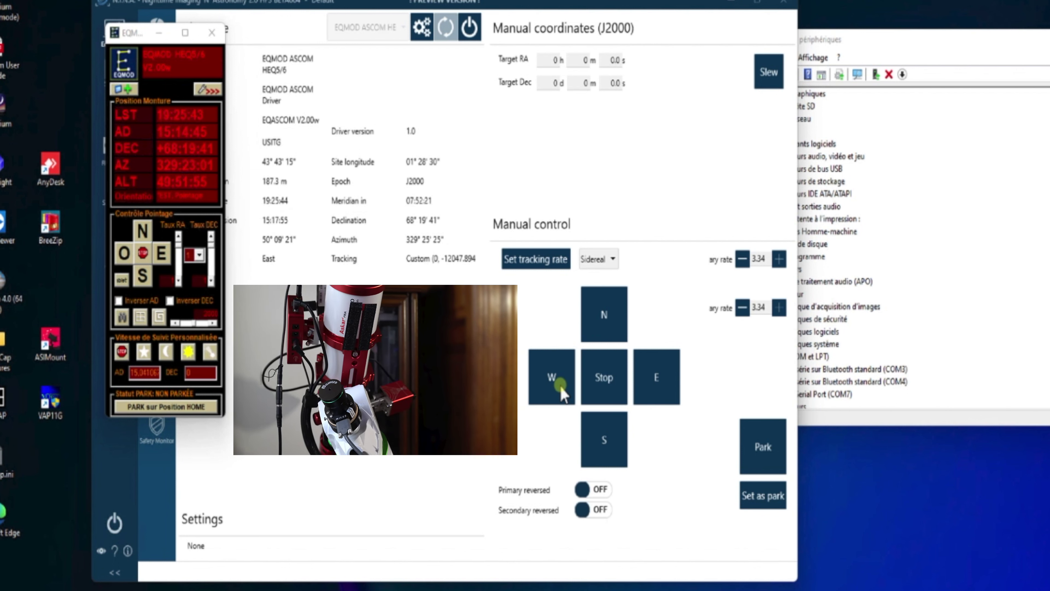
left_click(777, 454)
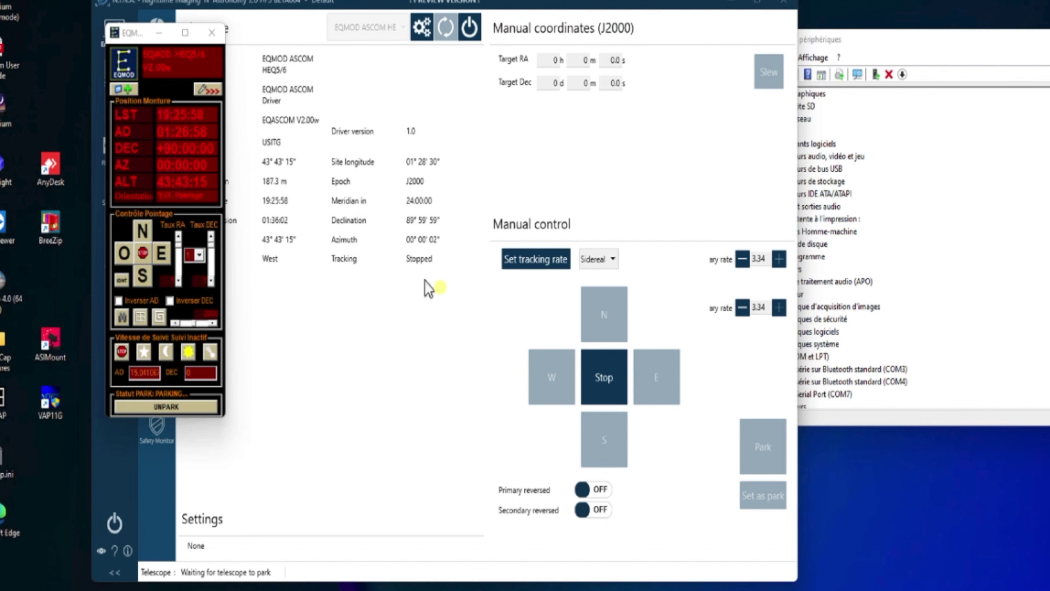
Expand the EQMOD settings and resynchronize the encoders to the PARK position, confirming that the mount is there.
left_click(206, 89)
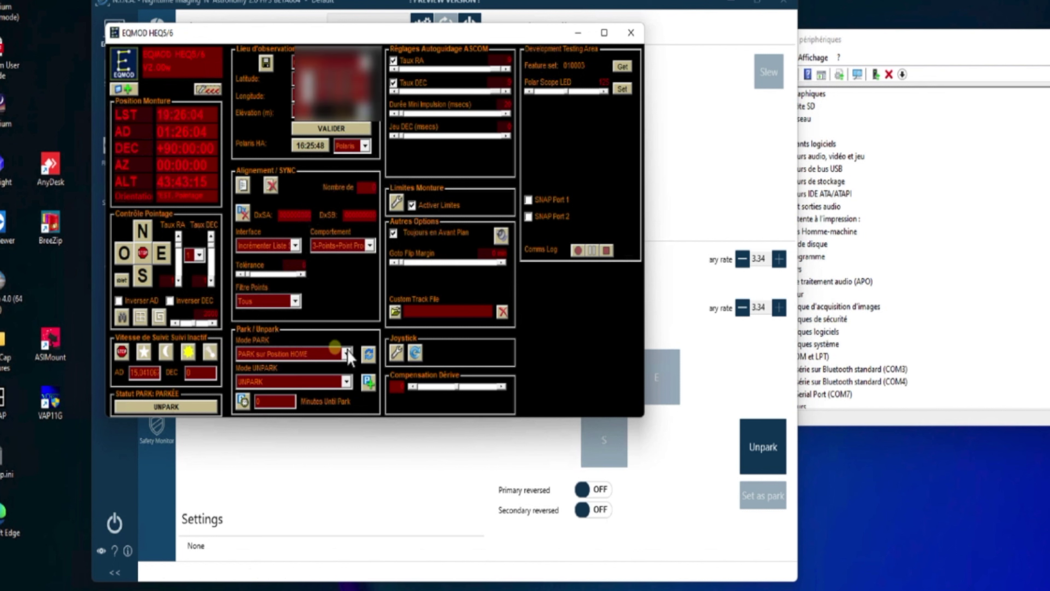
left_click(368, 354)
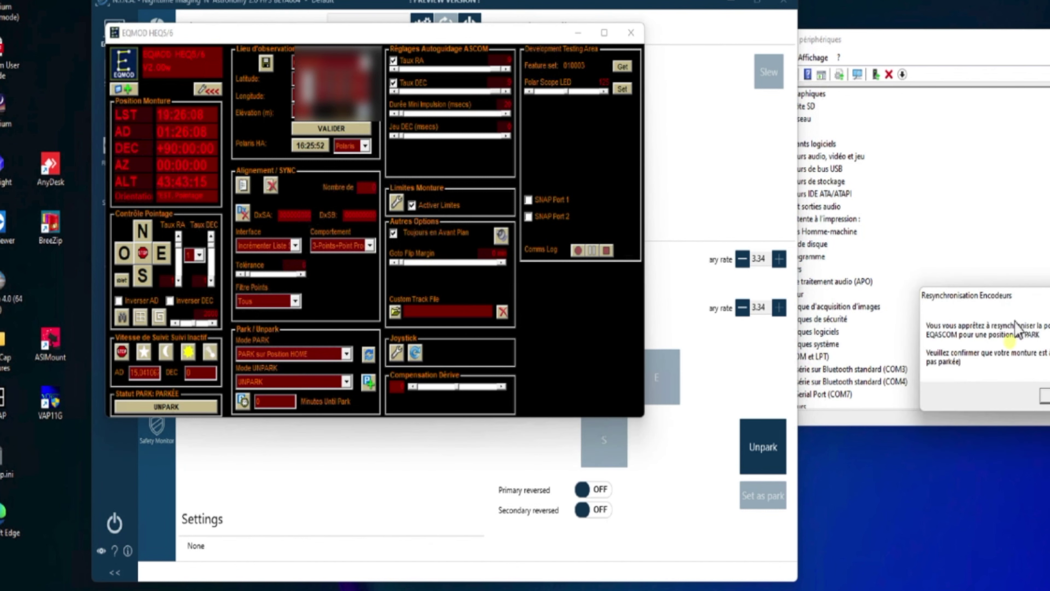
left_click_drag(1011, 297, 588, 230)
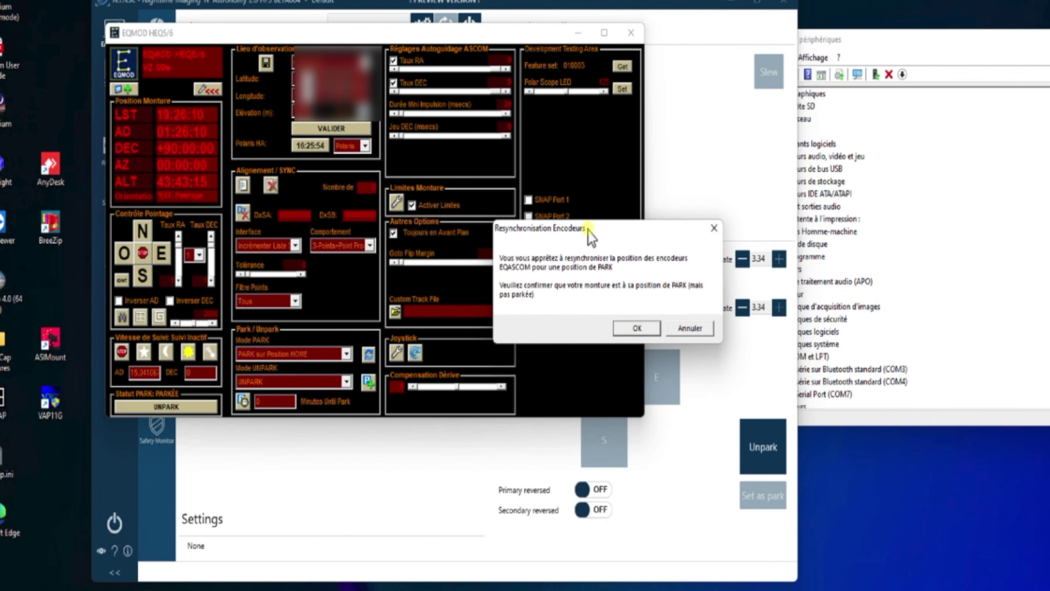
left_click(626, 329)
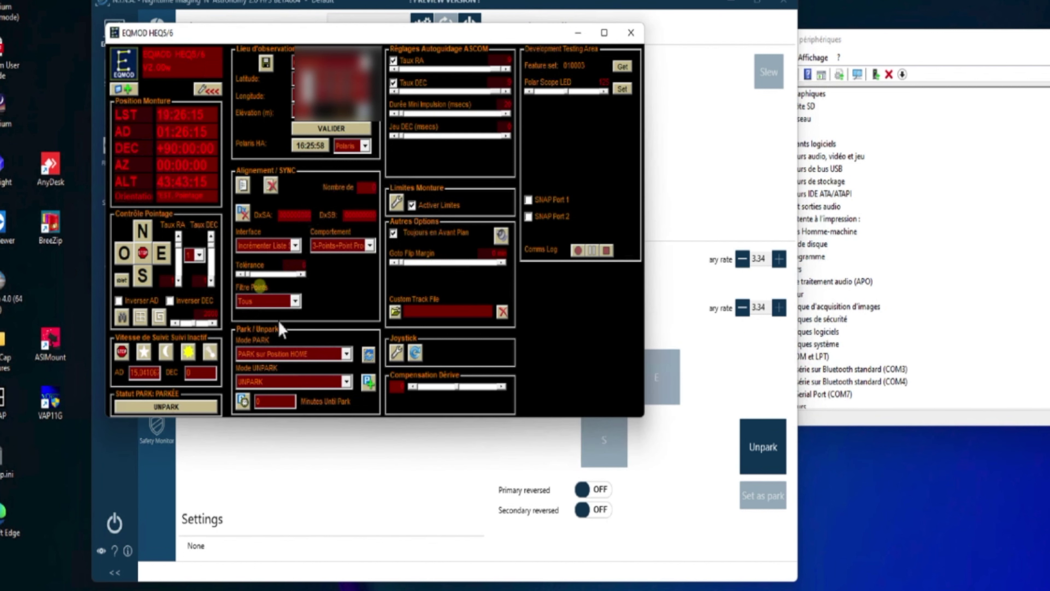
Collapse the EQMOD settings and disconnect the telescope from N.I.N.A., confirming the disconnection.
left_click(207, 89)
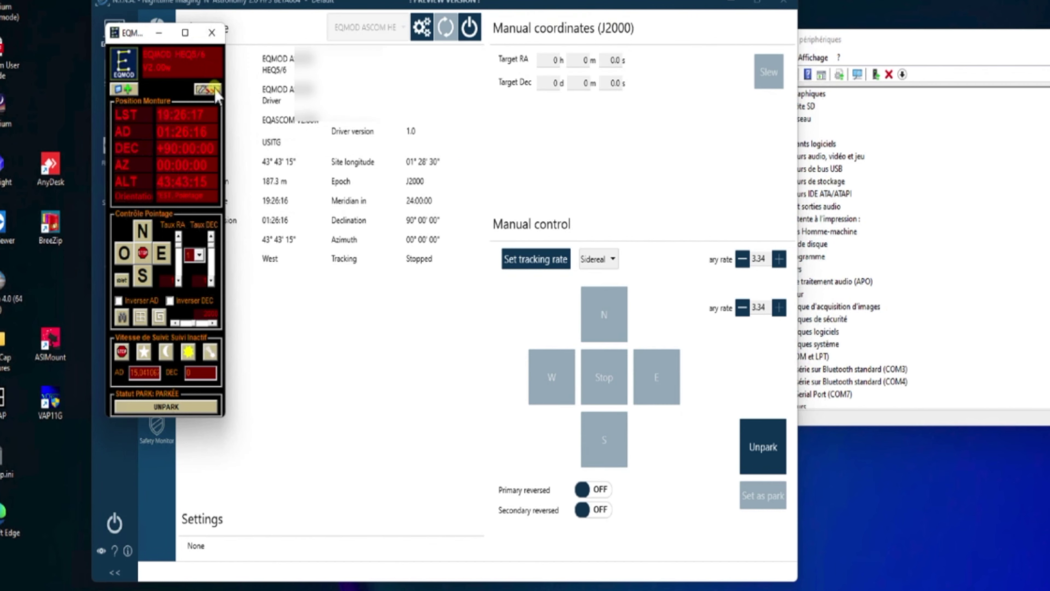
left_click(468, 28)
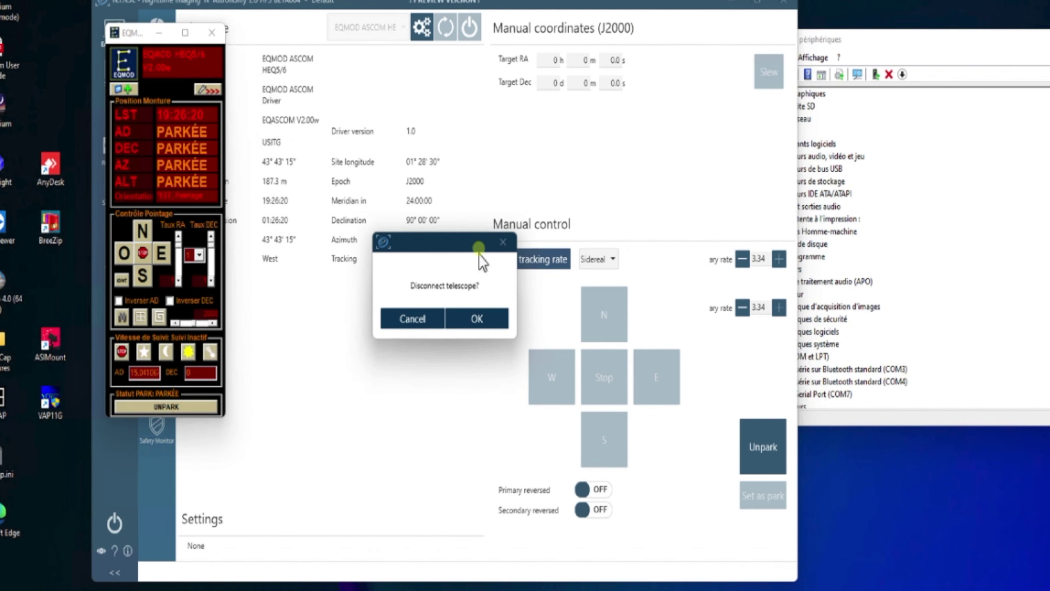
left_click(476, 316)
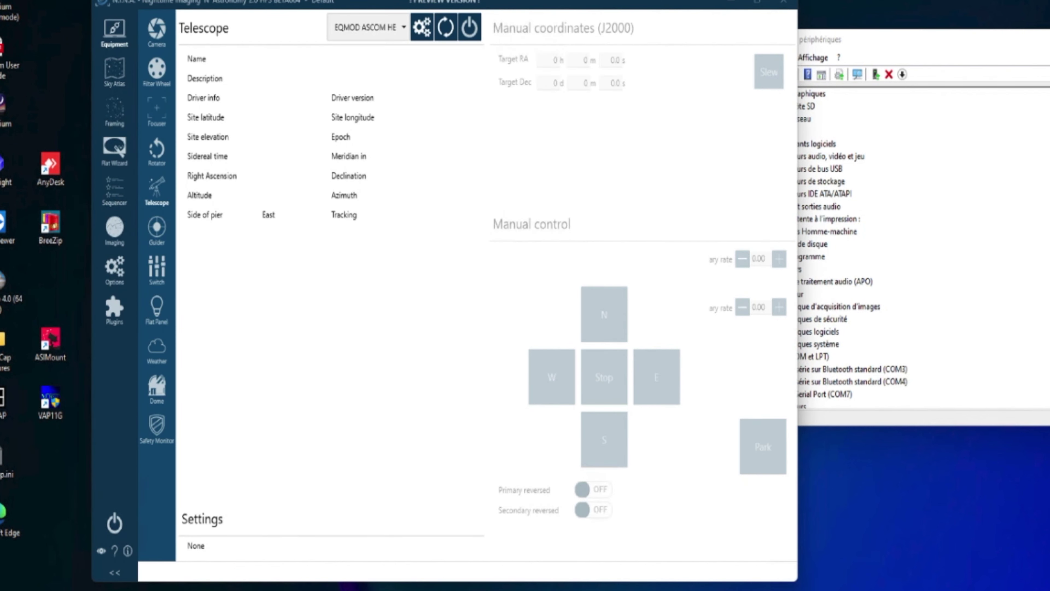